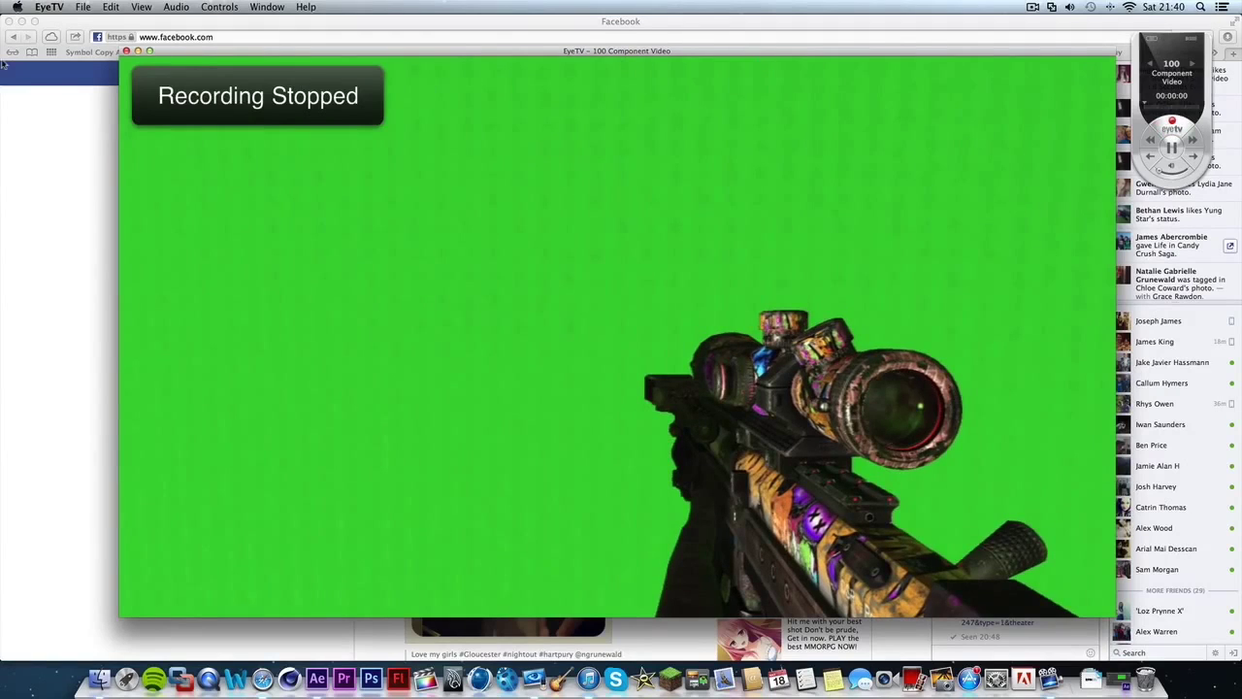
- Close the EyeTV viewer, minimize Safari, and bring the After Effects project forward
key("super+w")
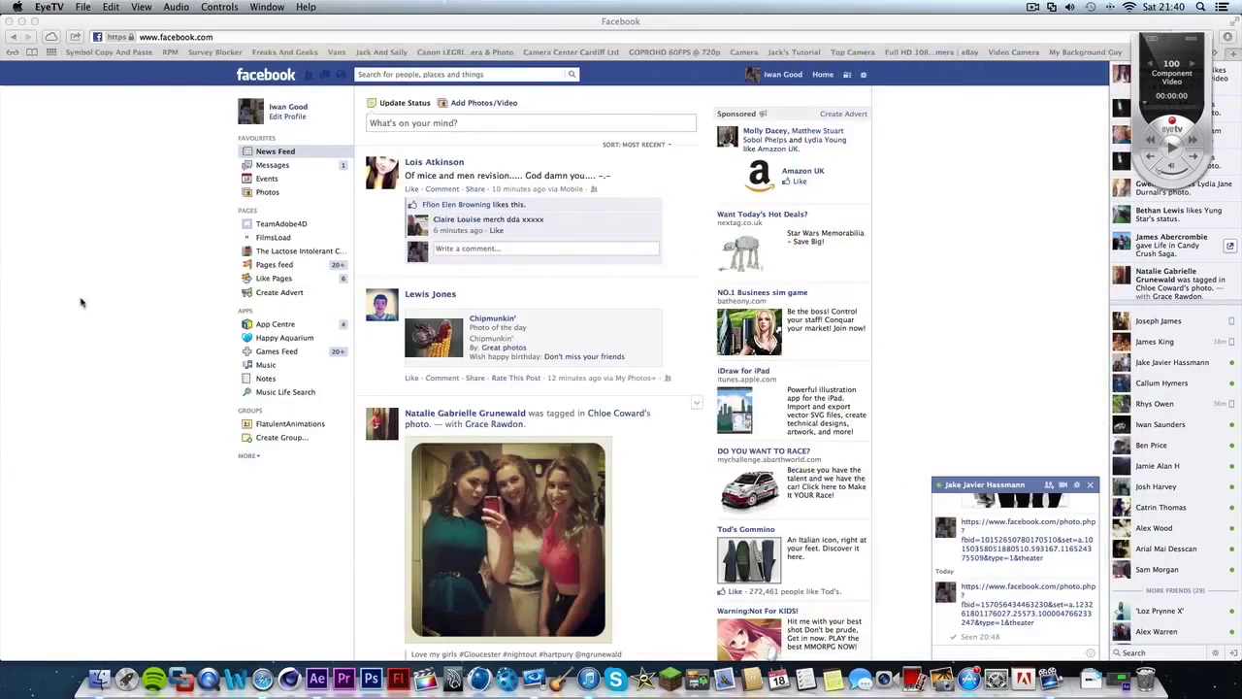
left_click(47, 111)
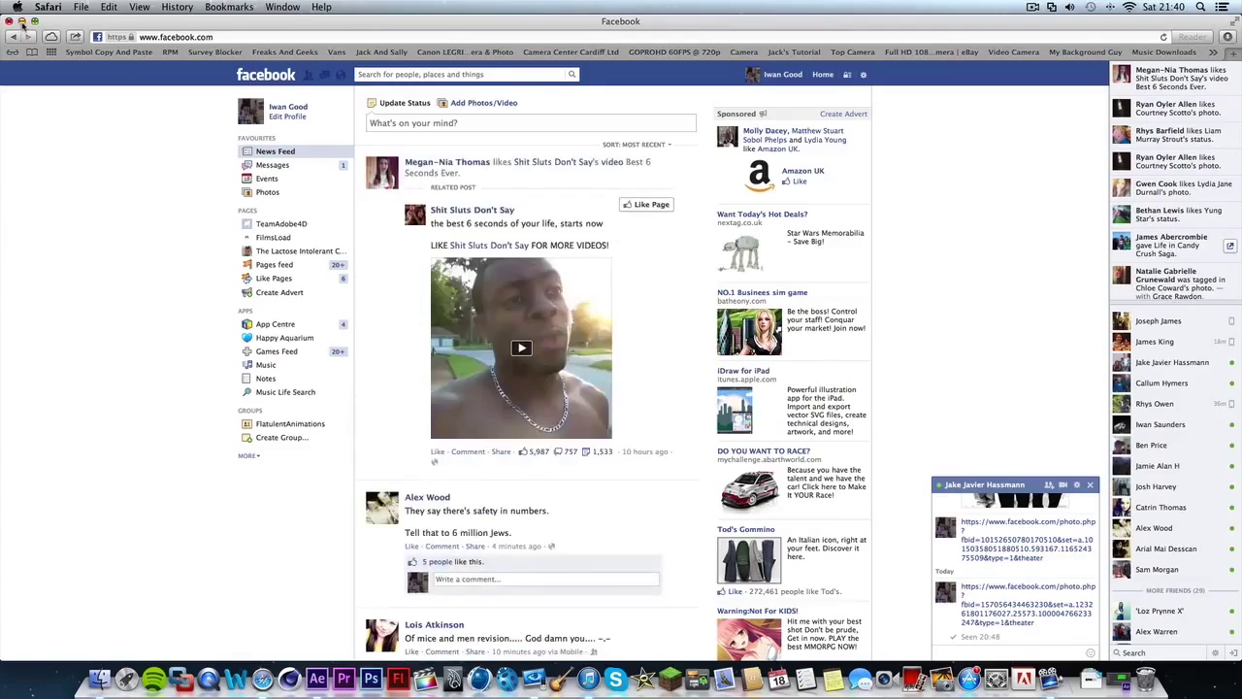
left_click(21, 23)
left_click(291, 405)
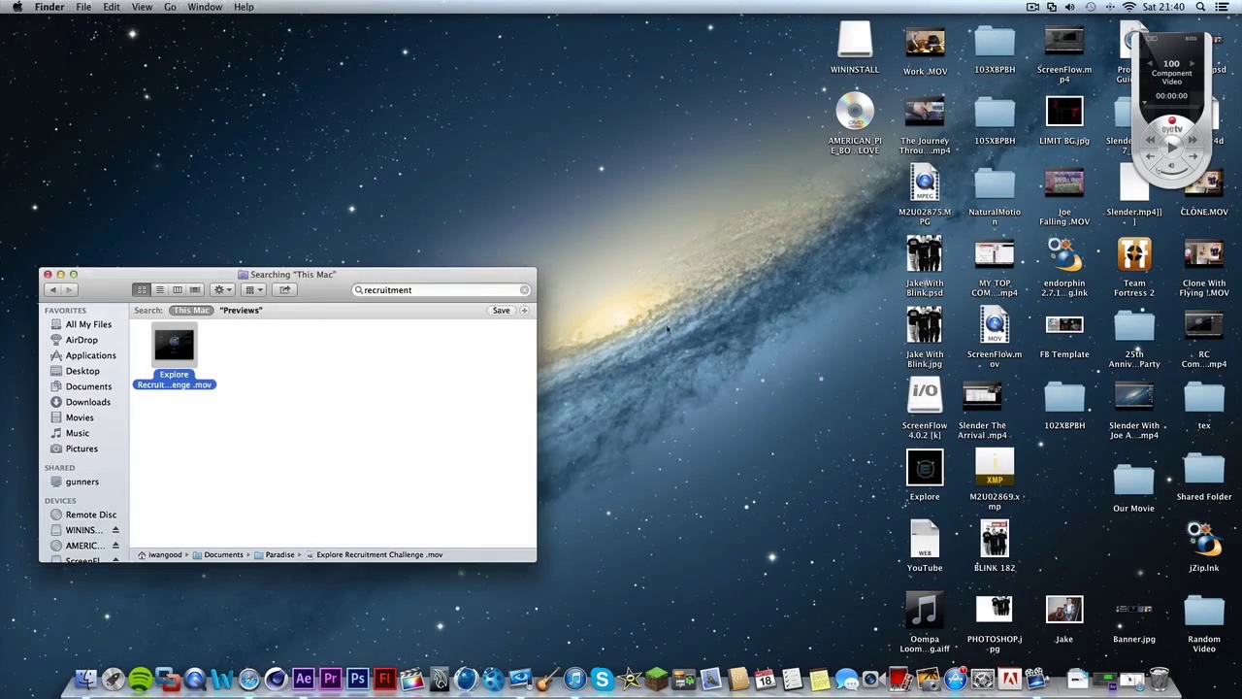
left_click(296, 675)
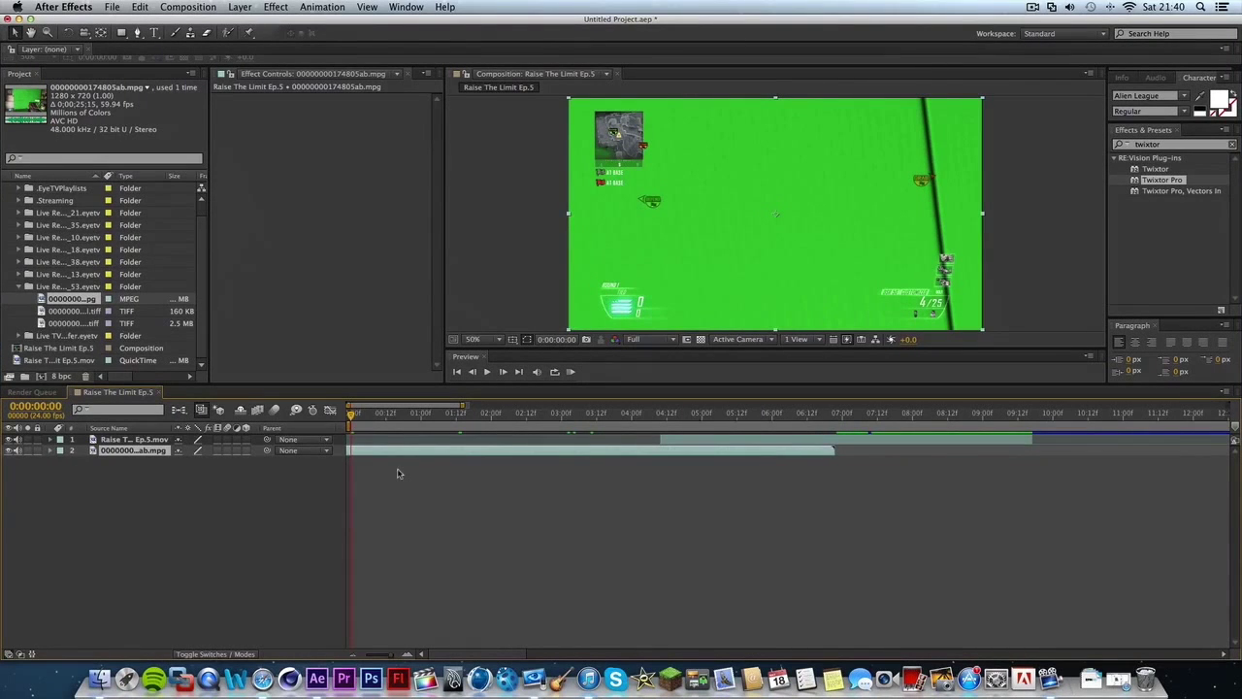
- Delete the old green-screen layer 2 from the composition
left_click(166, 463)
left_click(162, 452)
key("Delete")
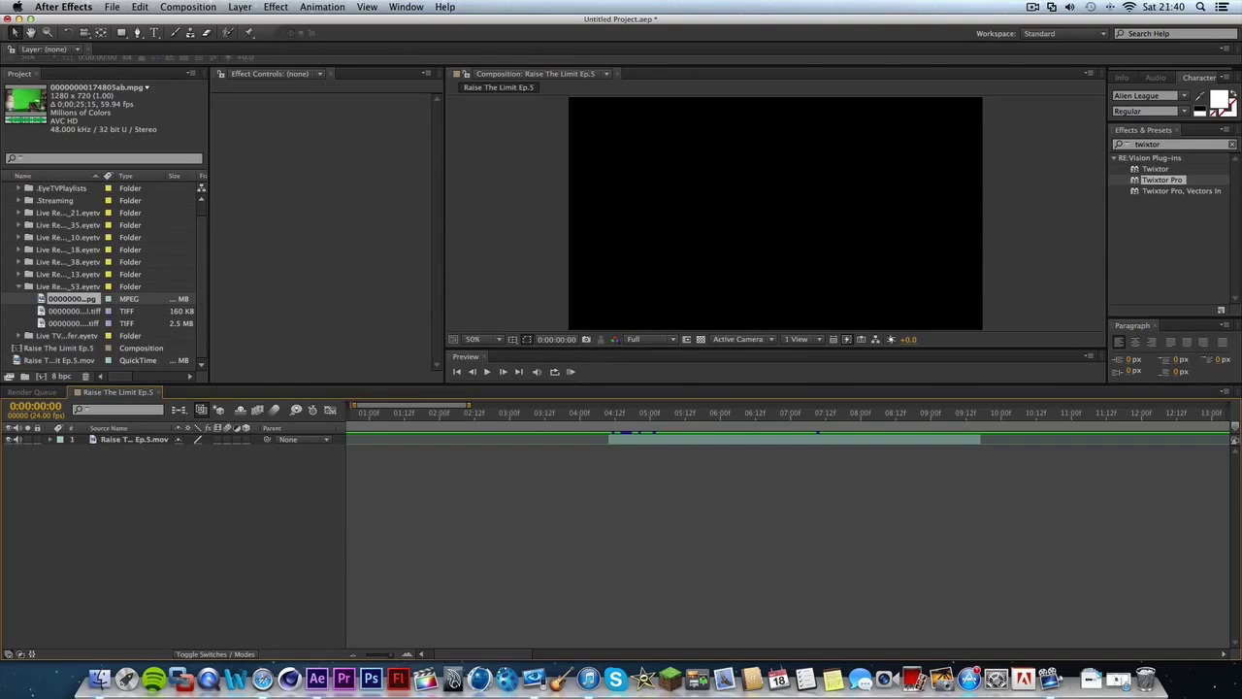
- Delete the 13 old EyeTV folders, including Live TV Buffer, from the Project panel
left_click(17, 337)
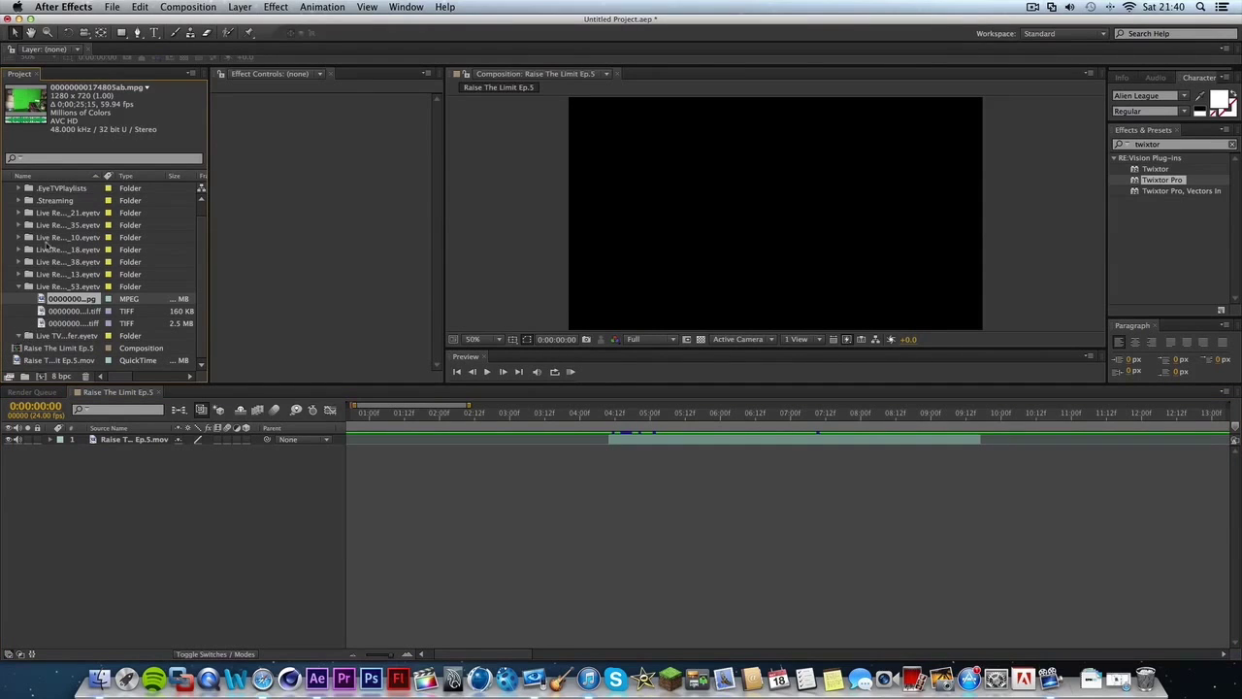
left_click(55, 337)
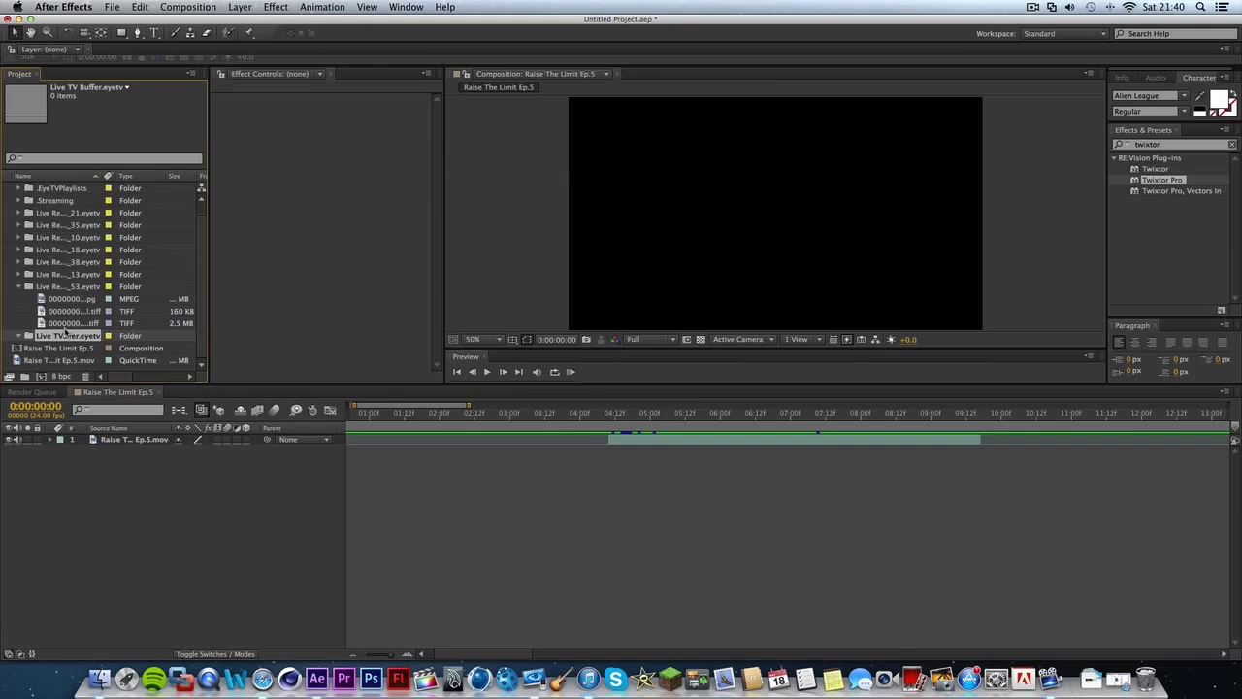
left_click(66, 188, "shift")
key("Delete")
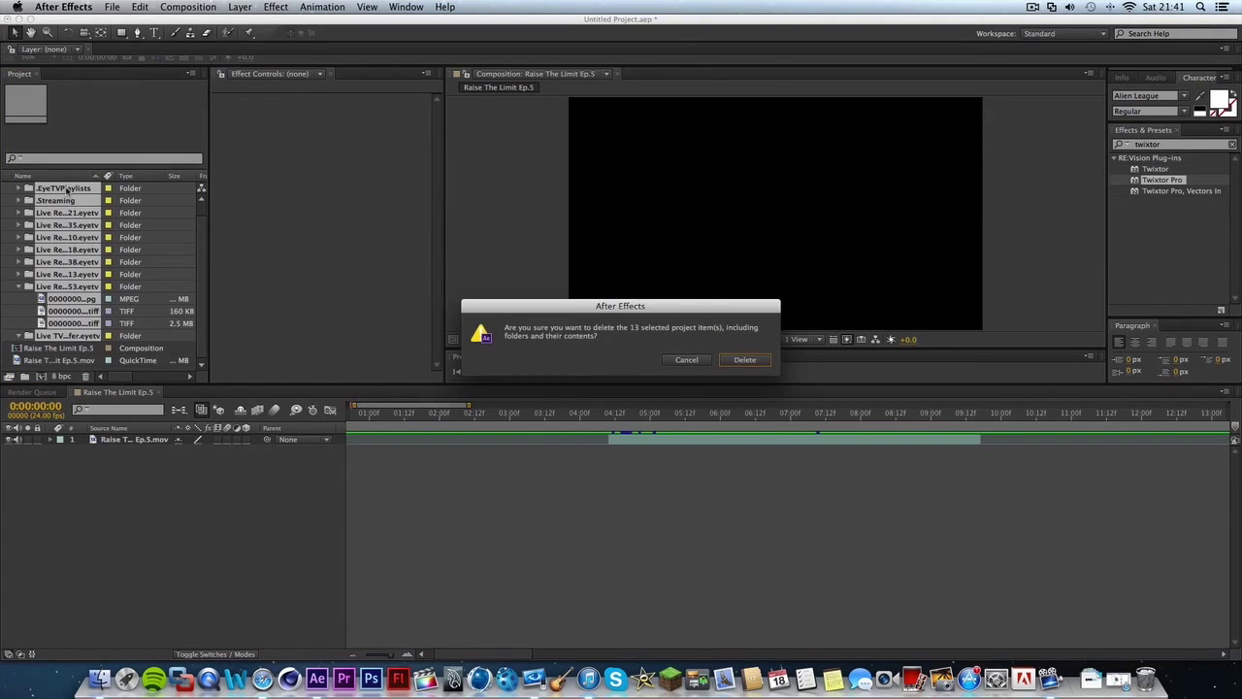
left_click(745, 360)
- Import the EyeTV Archive folder from Recordings, dismissing the XML error
double_click(60, 266)
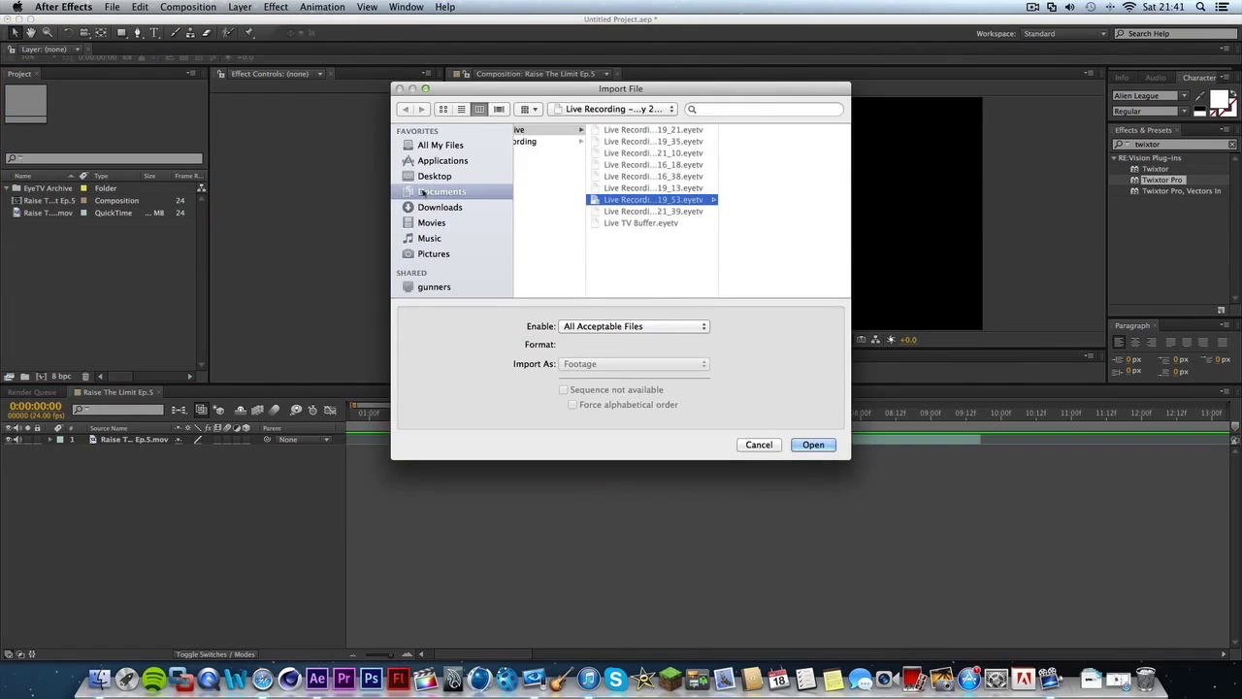
key("Left")
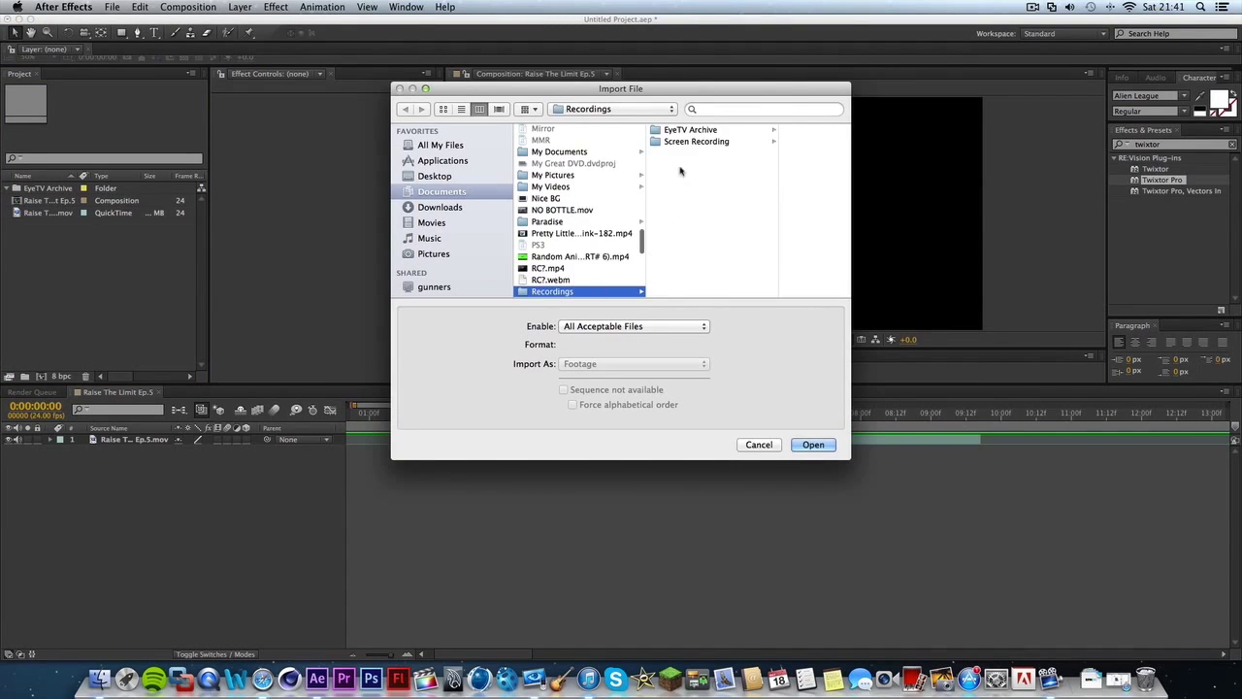
left_click(685, 129)
key("Return")
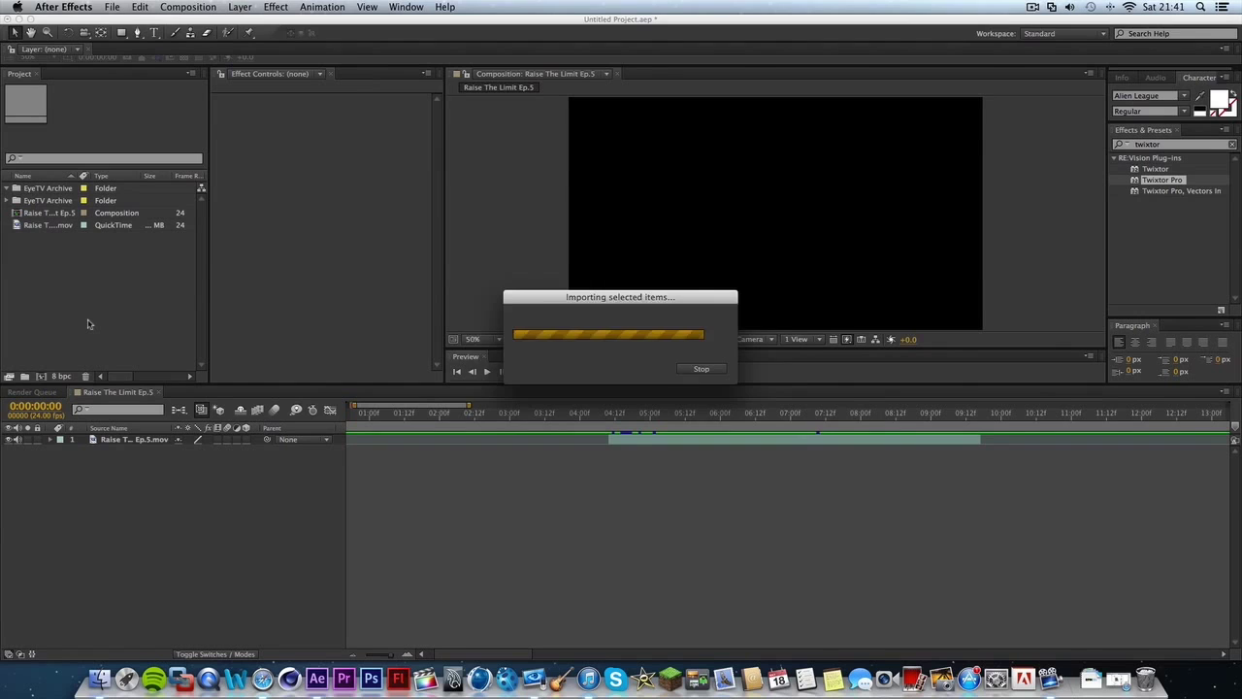
key("Return")
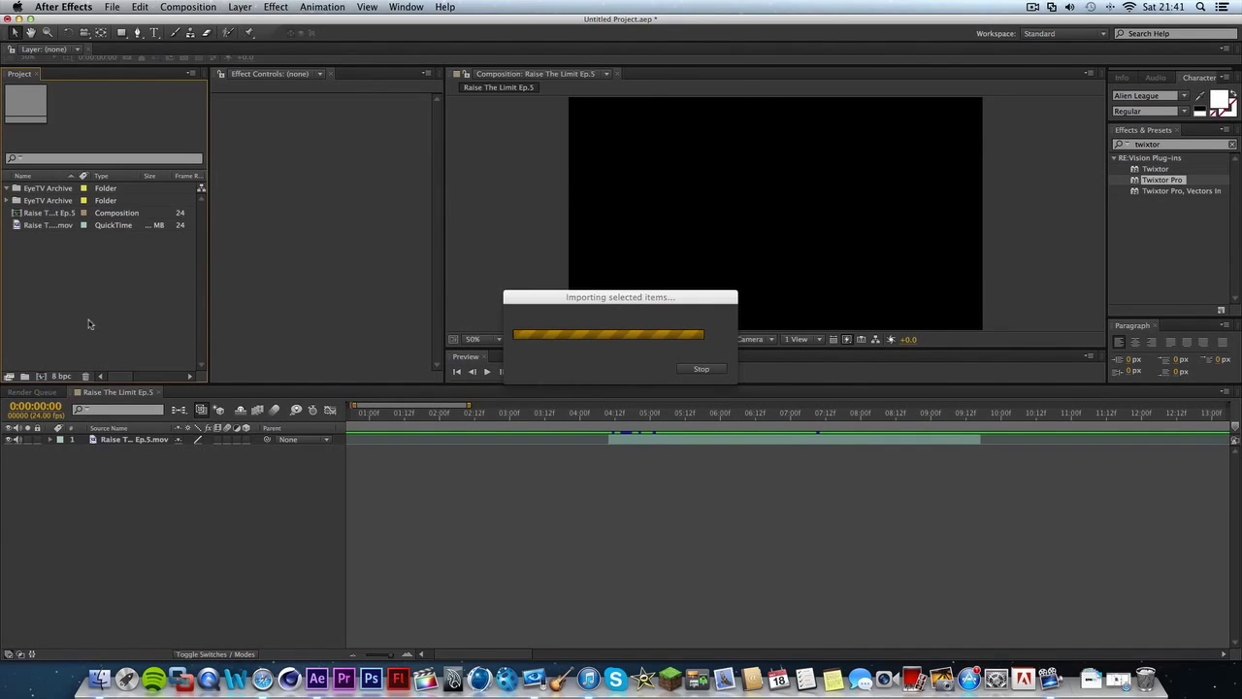
- Add the latest recording's green-screen MPEG to the composition as layer 2
left_click(15, 200)
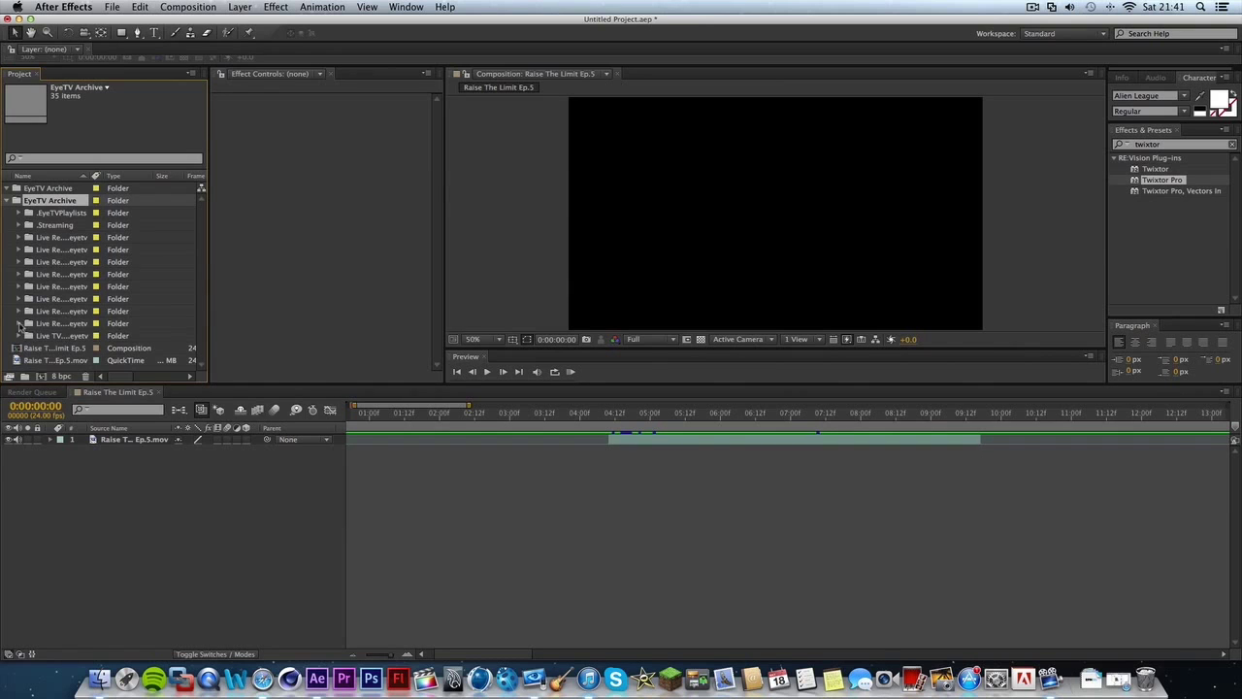
left_click(18, 323)
left_click_drag(75, 336, 363, 494)
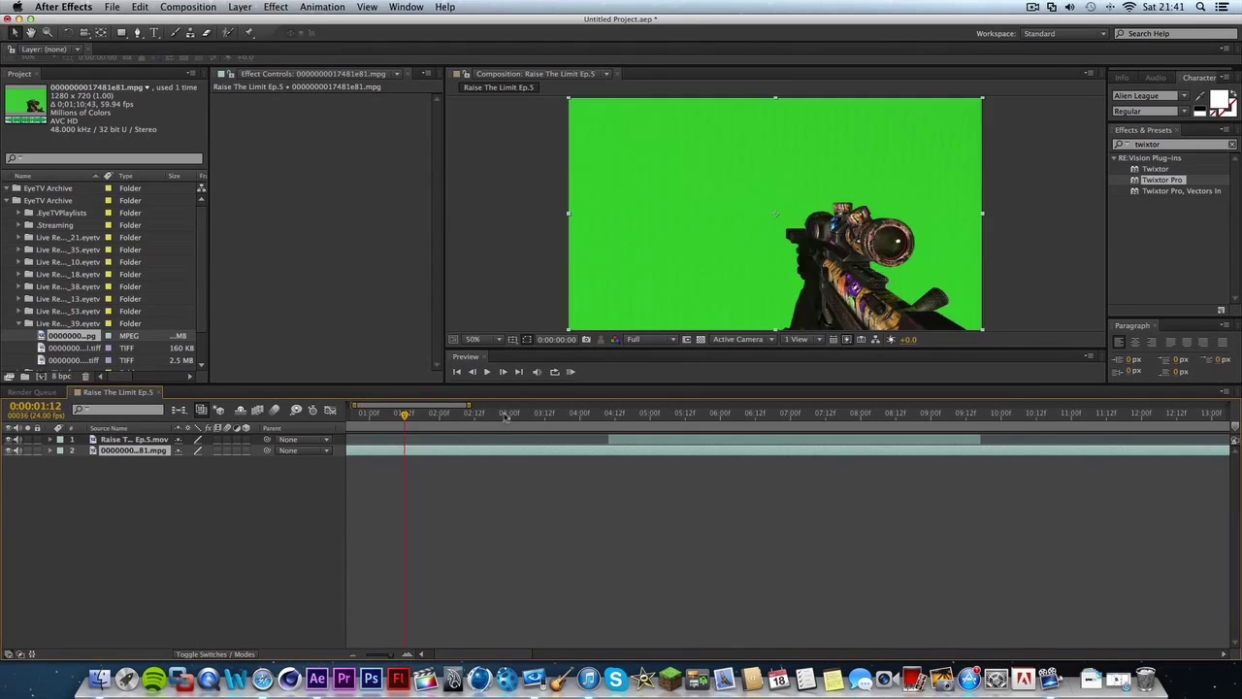
- Zoom out the timeline and play back to place the playhead near 15 seconds
left_click_drag(407, 415, 766, 419)
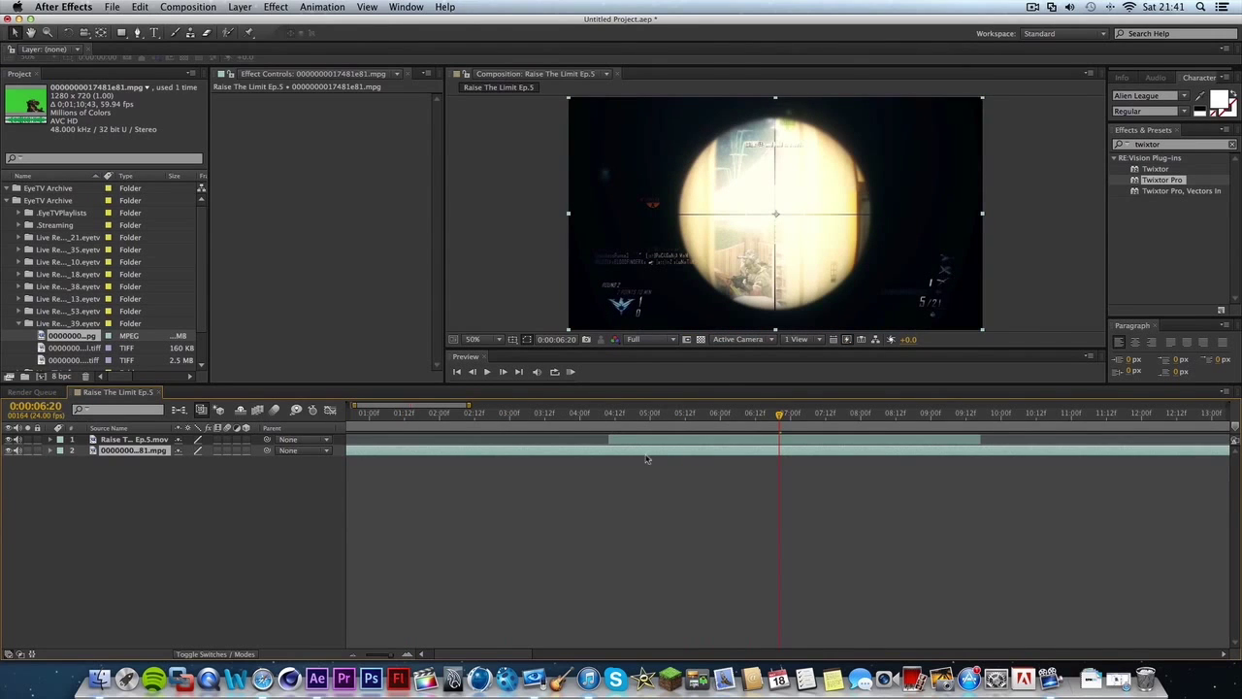
scroll(215, 458, "left", 2)
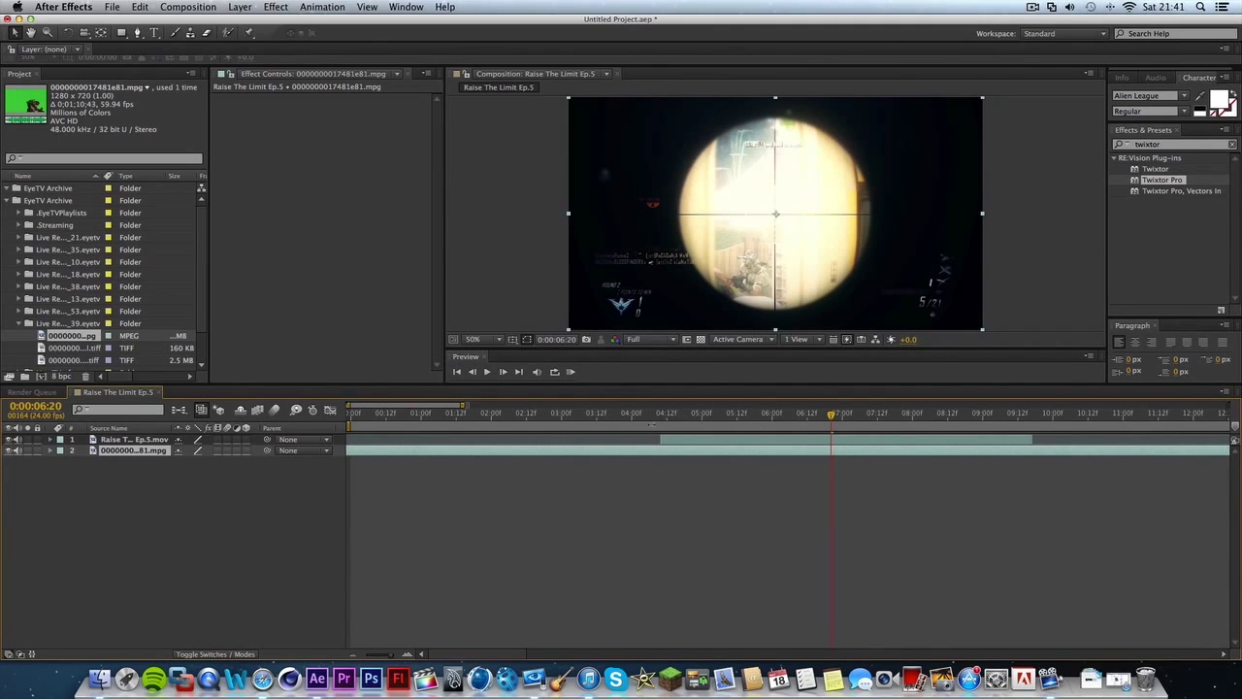
left_click_drag(464, 408, 722, 424)
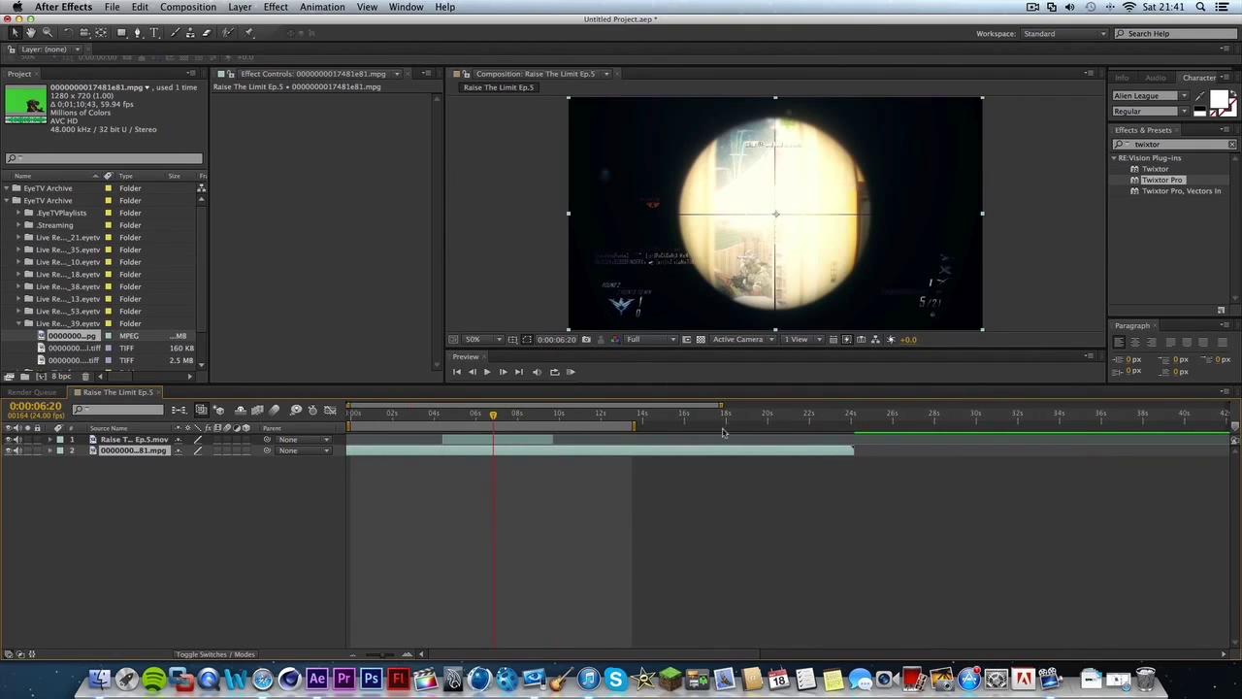
left_click(800, 426)
key("space")
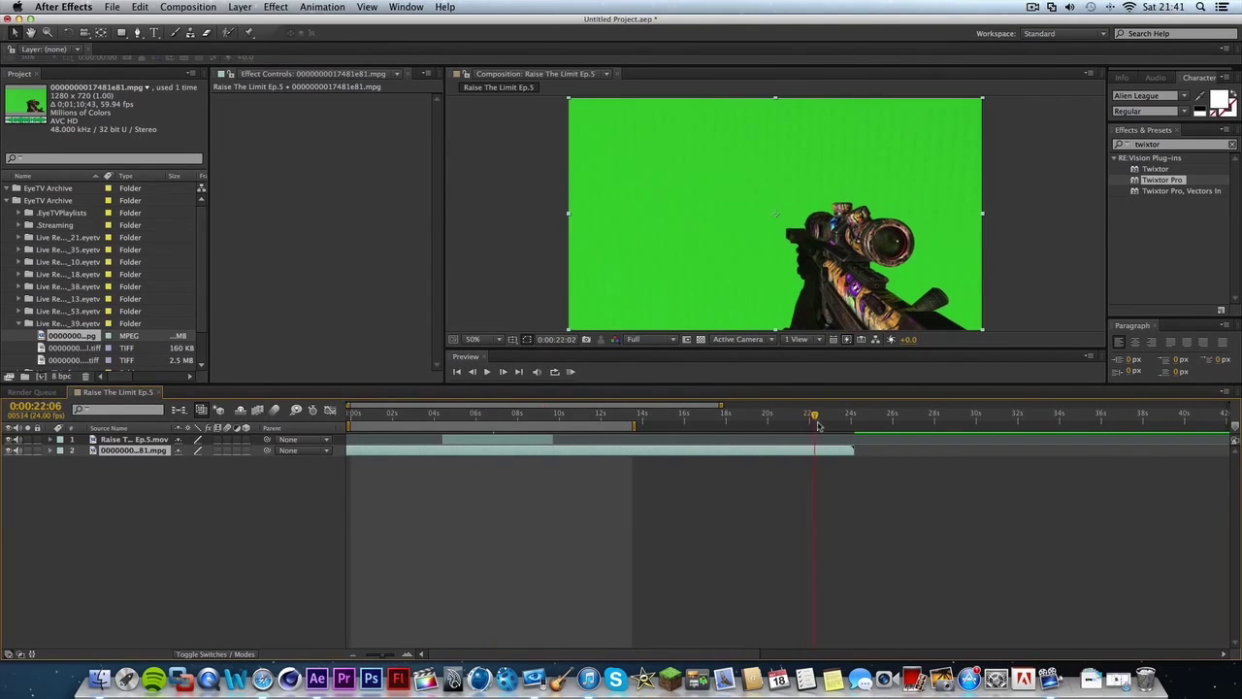
left_click(747, 423)
left_click_drag(726, 428, 680, 432)
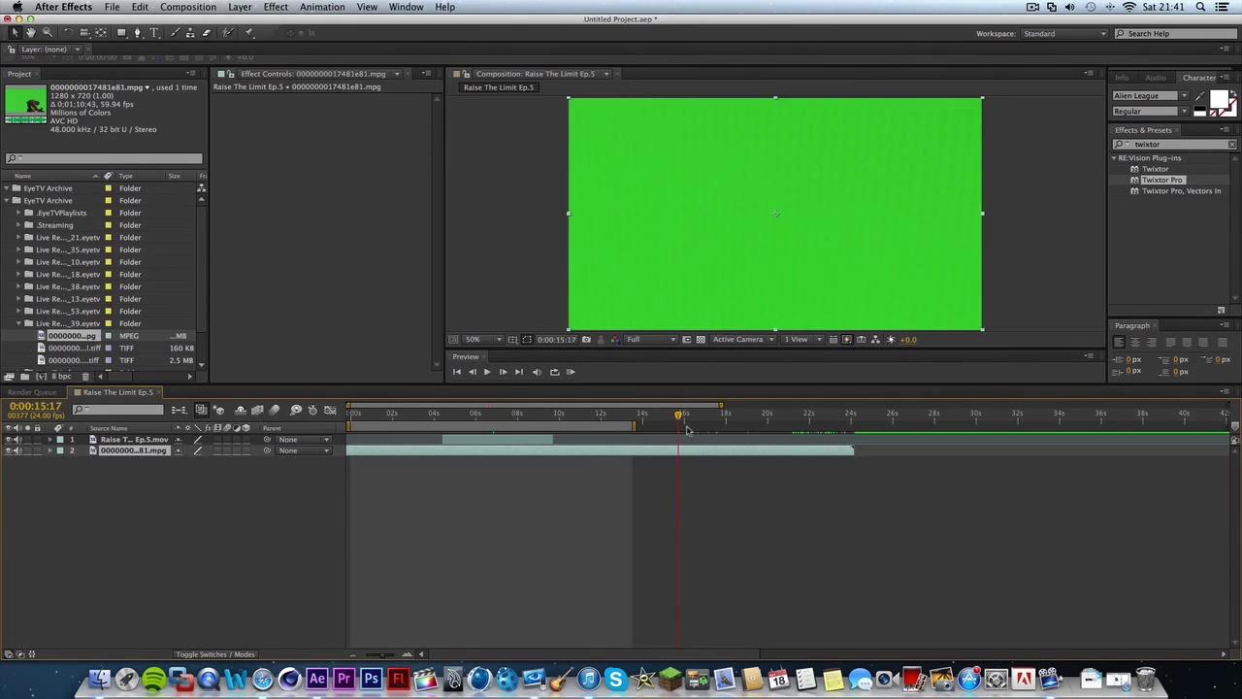
- Split the rifle layer at ~15 s, delete the later half, move it to 0 s, and preview
key("super+shift+d")
left_click(597, 471)
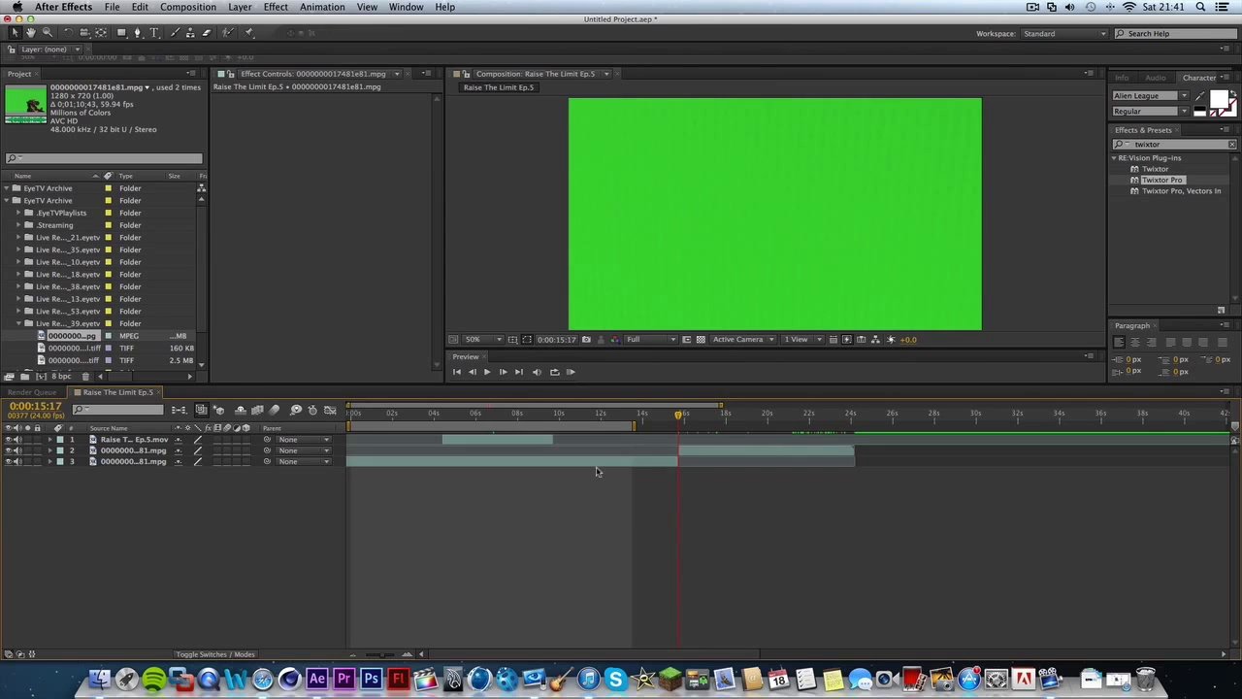
left_click(607, 464)
key("Delete")
left_click_drag(762, 455, 436, 449)
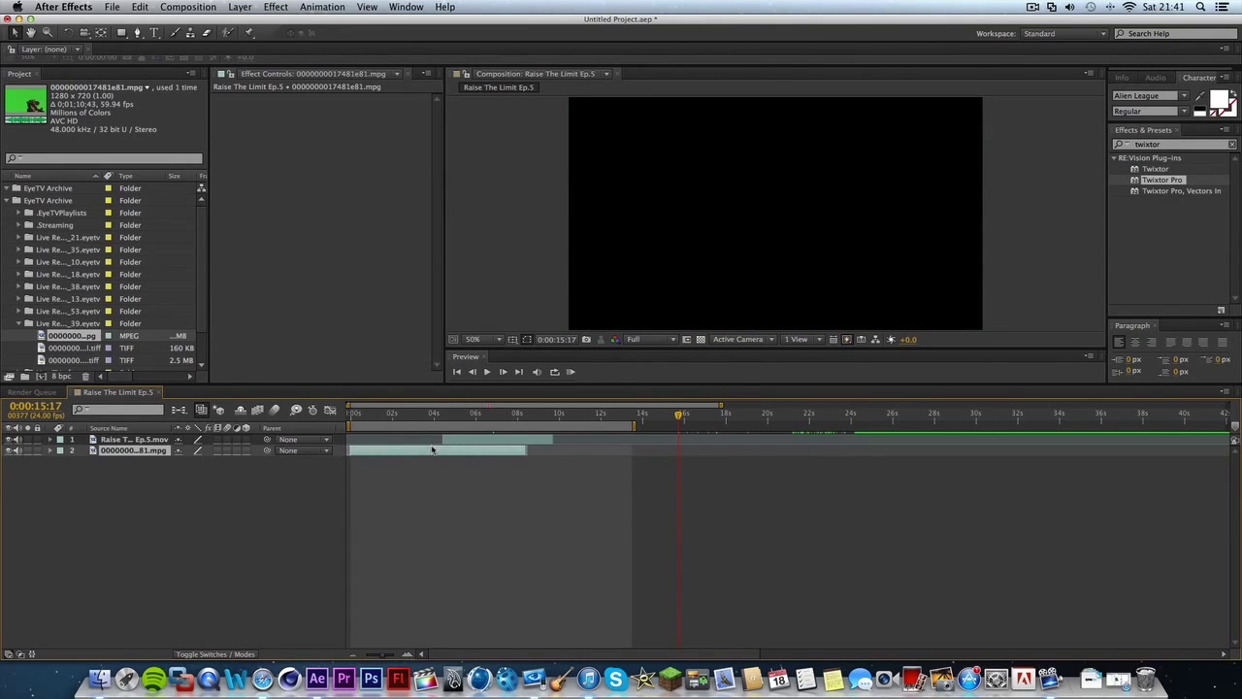
left_click(351, 415)
key("space")
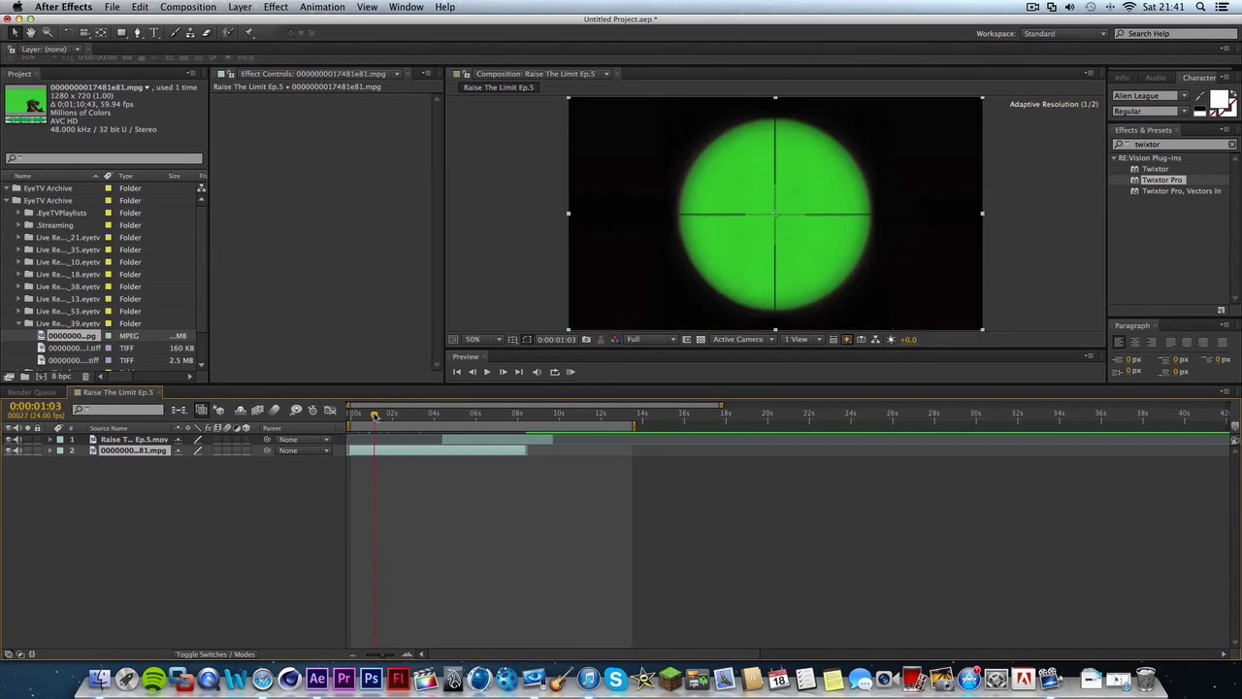
- Apply Keylight, found by searching 'keyl', to the green-screen scope layer
left_click(1169, 144)
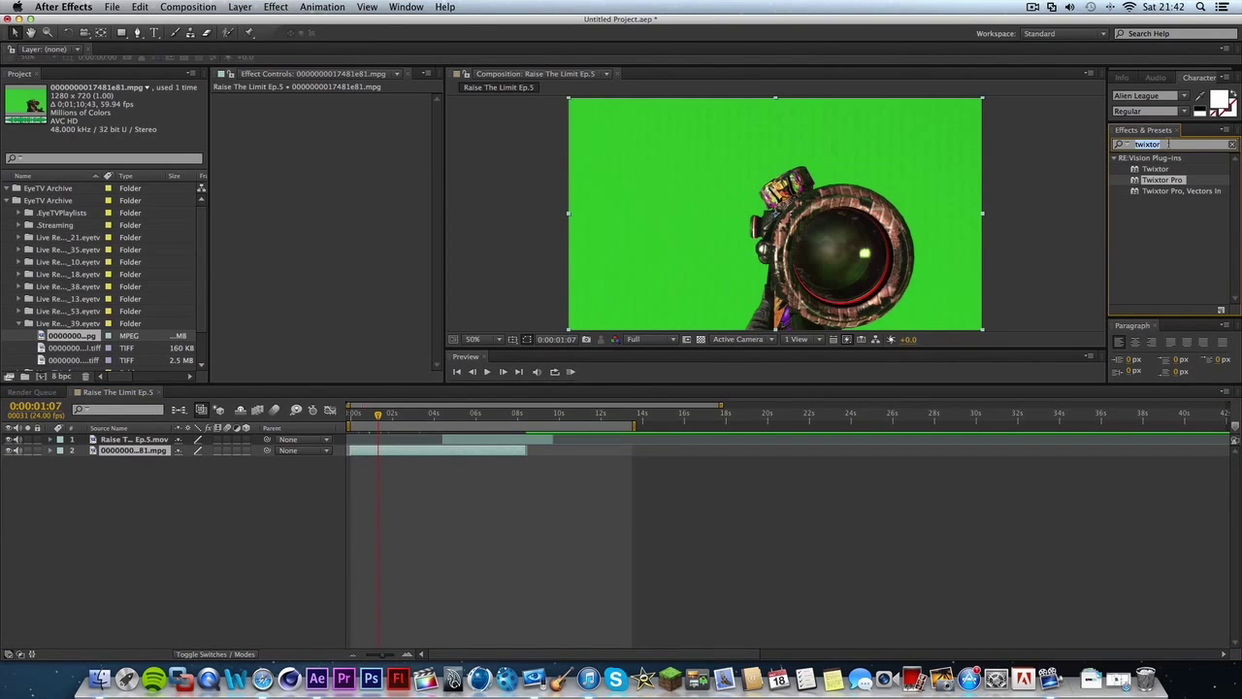
type("key")
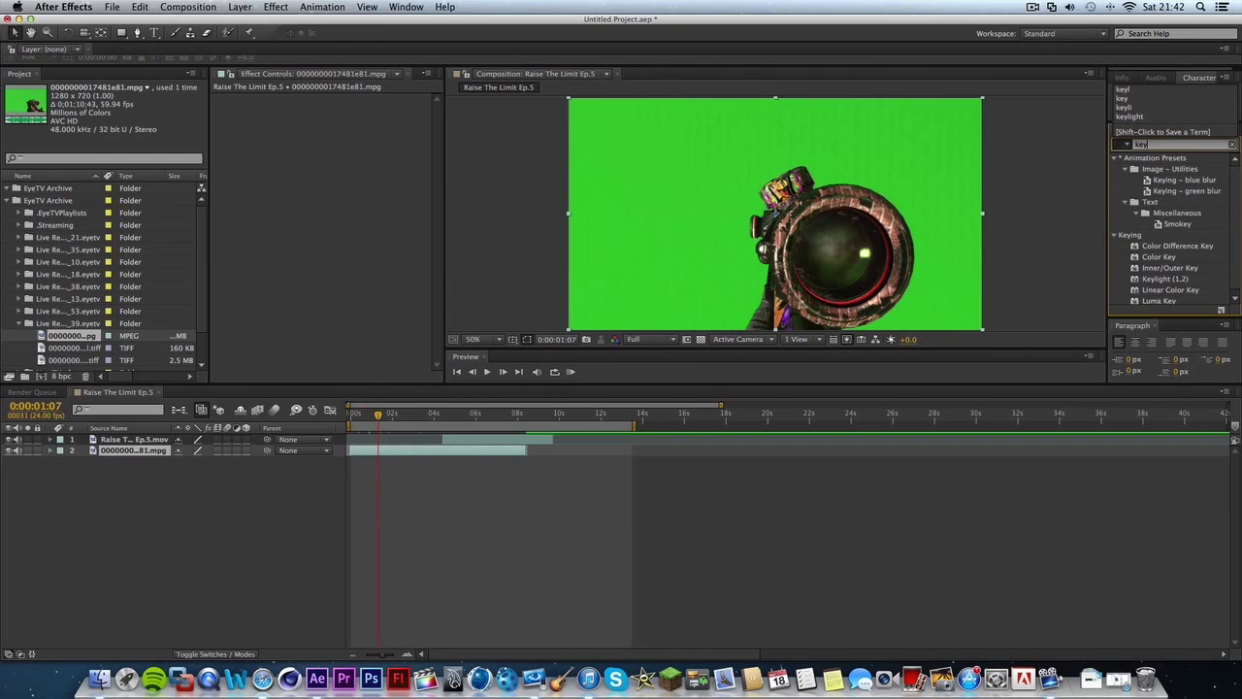
type("l")
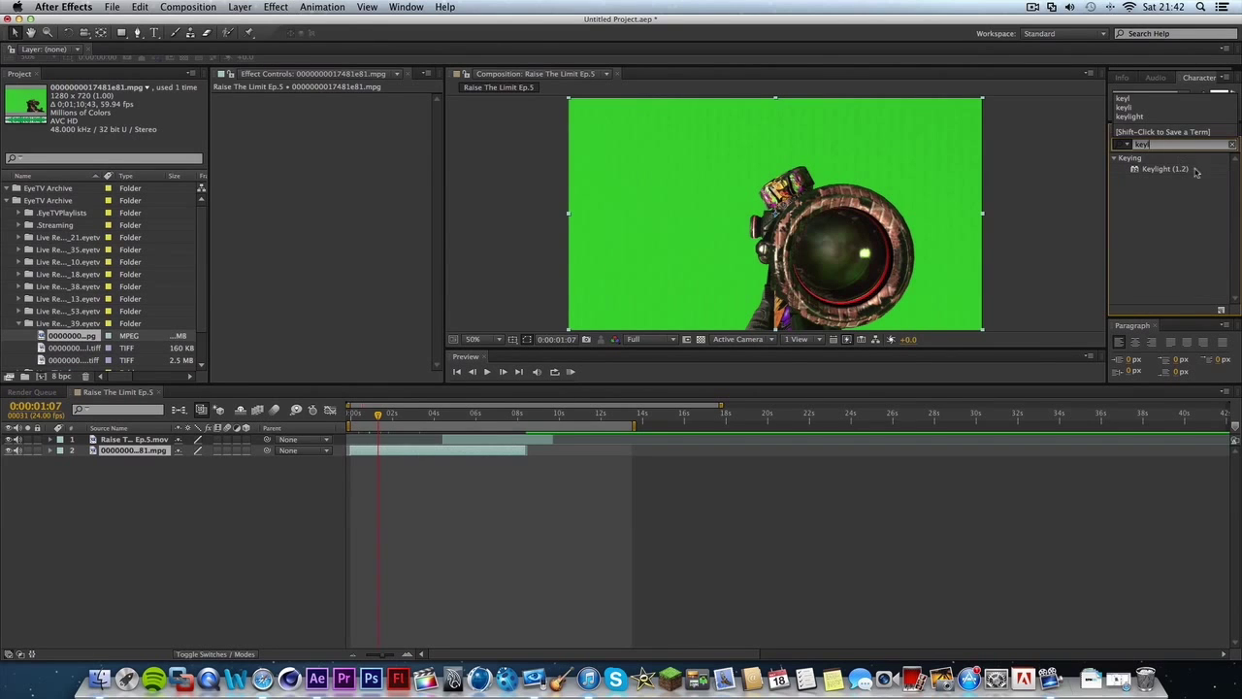
left_click_drag(1192, 173, 844, 233)
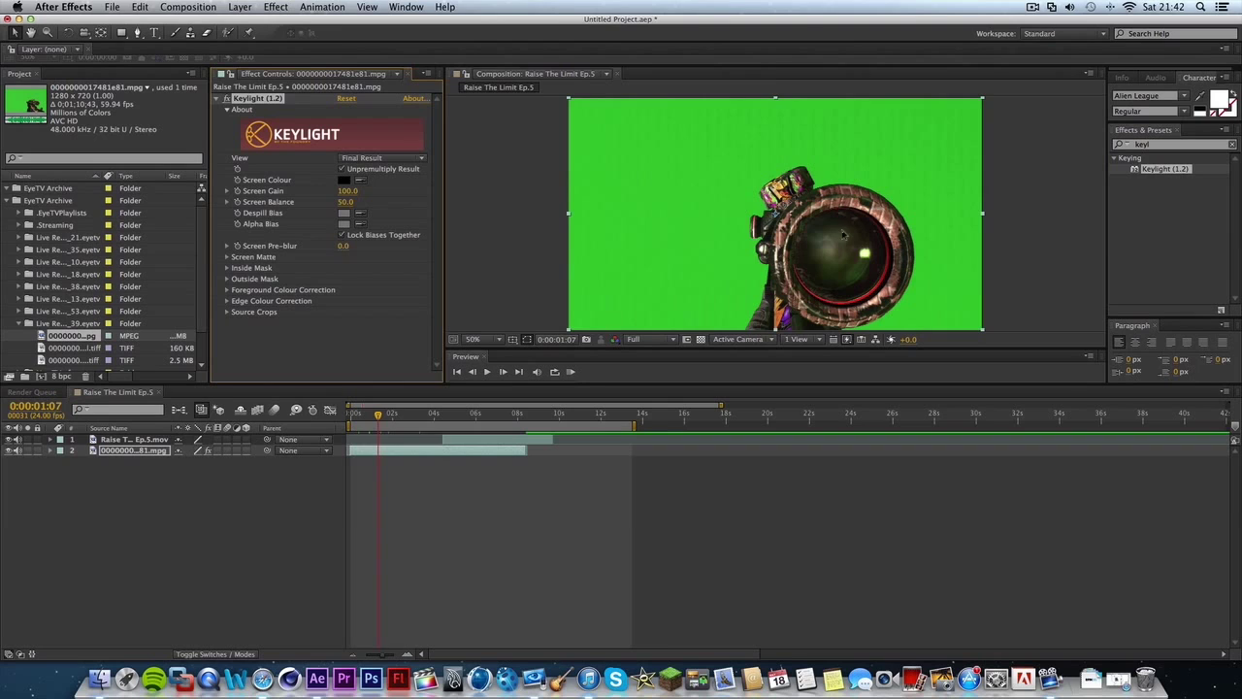
- Sample the green backdrop as the Screen Colour, check the key, then add a second Keylight
left_click(359, 182)
left_click(623, 210)
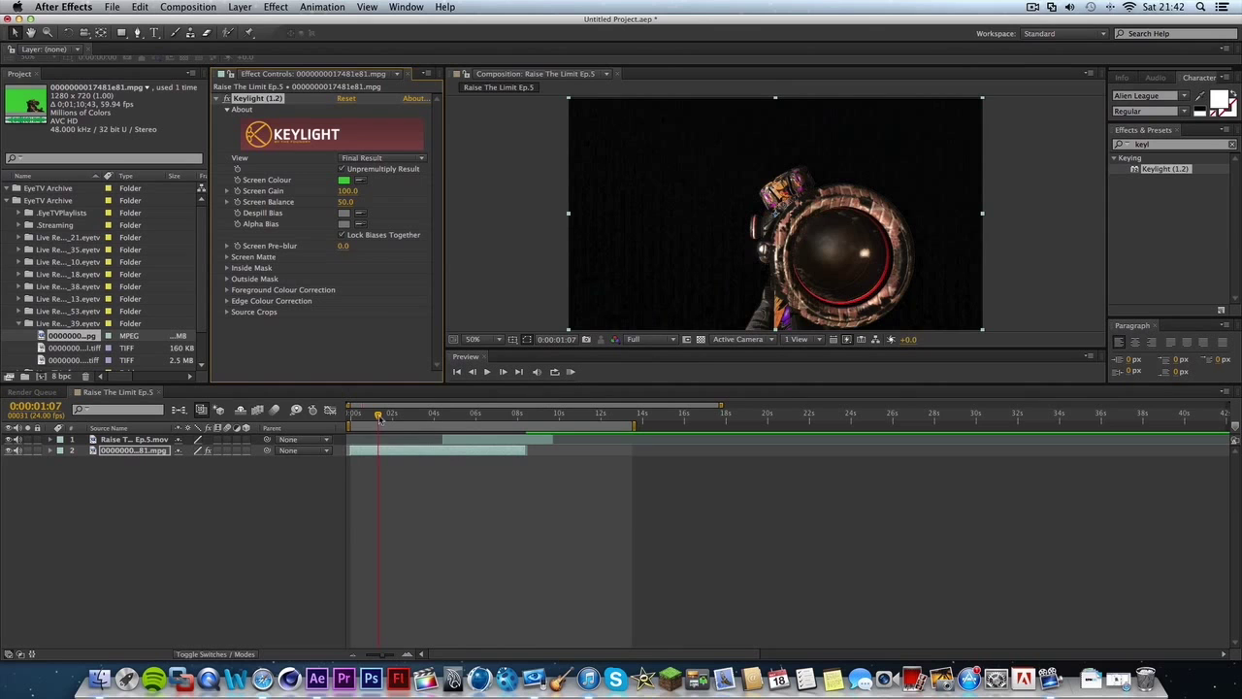
mouse_move(379, 415)
left_mouse_down()
mouse_move(397, 415)
mouse_move(342, 419)
mouse_move(431, 415)
mouse_move(376, 423)
left_mouse_up()
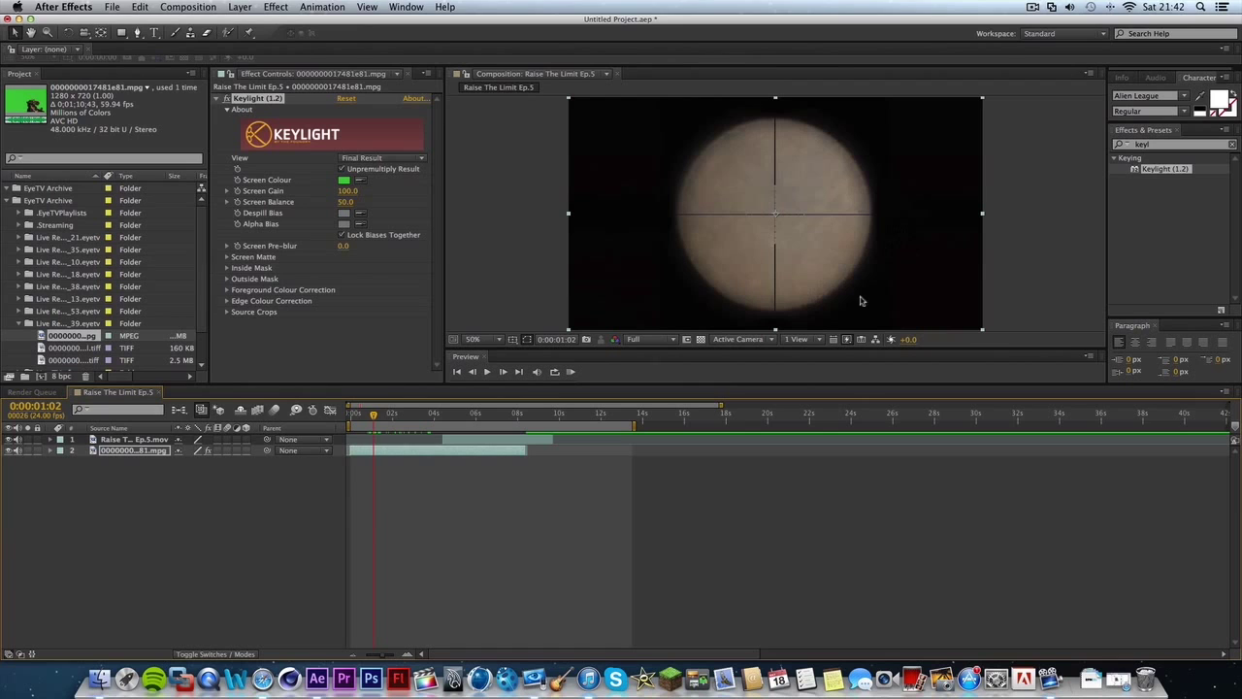
left_click_drag(1173, 172, 946, 194)
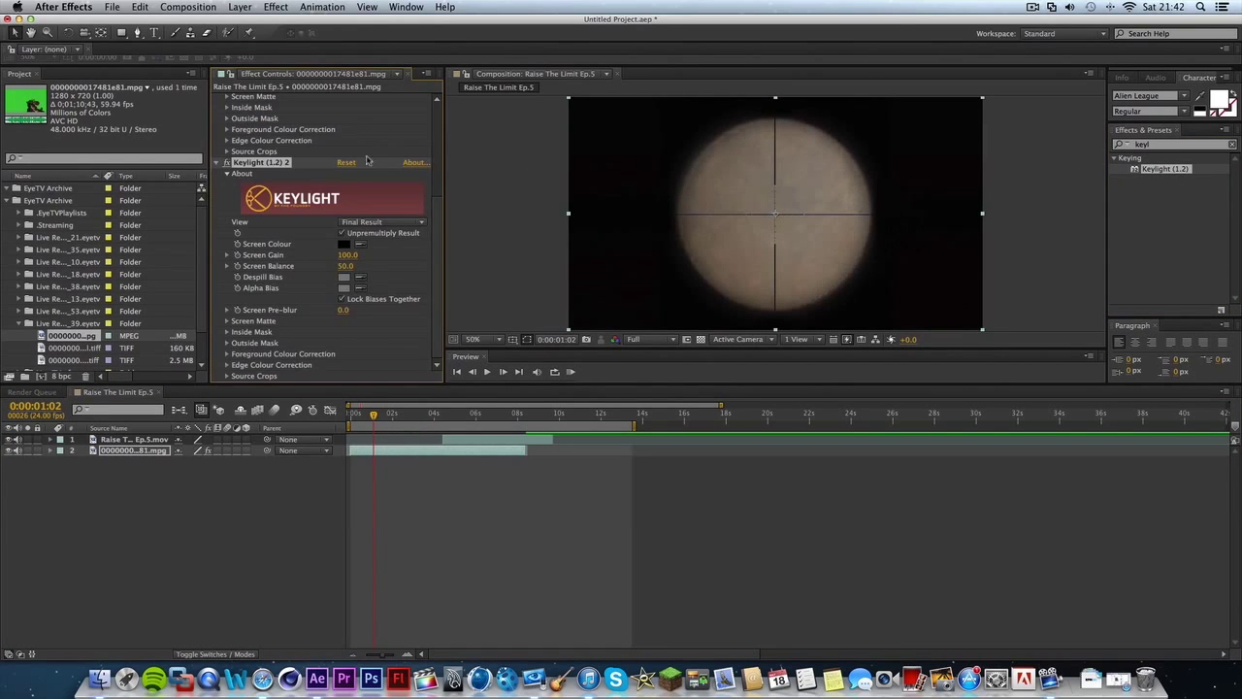
- Sample the beige scope image as key colour, then start the gameplay clip at the playhead
scroll(369, 161, "up", 3)
left_click(698, 193)
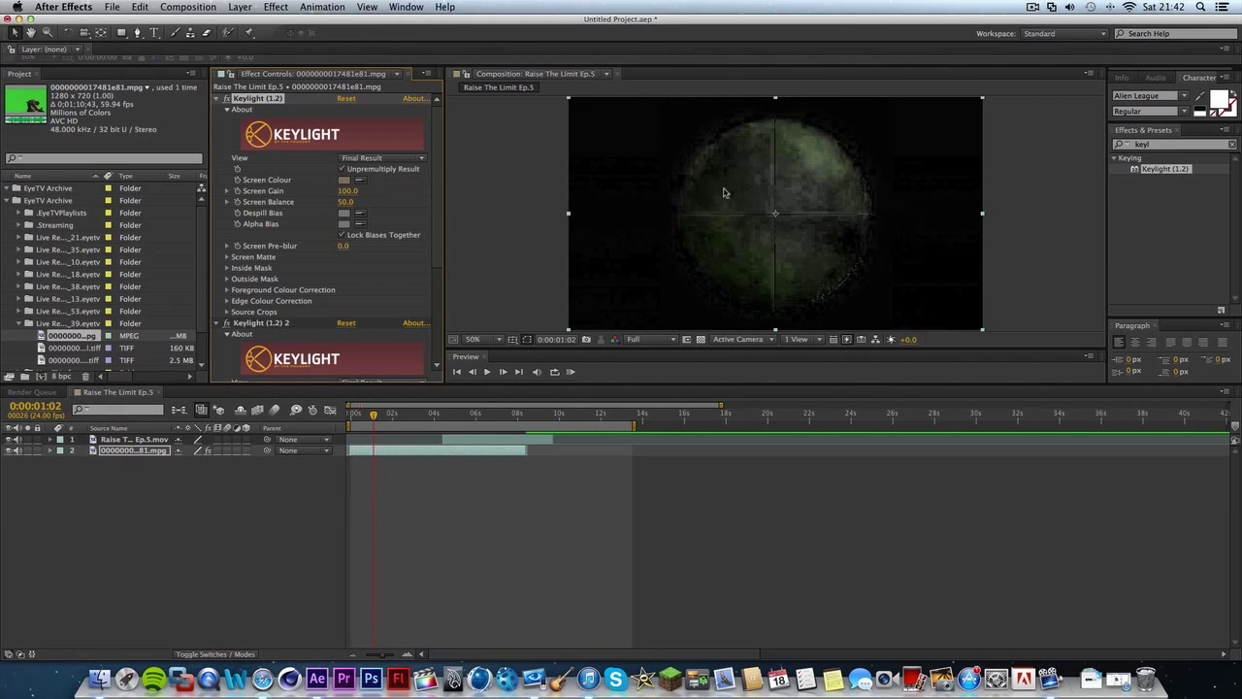
left_click(368, 418)
left_click_drag(369, 419, 374, 417)
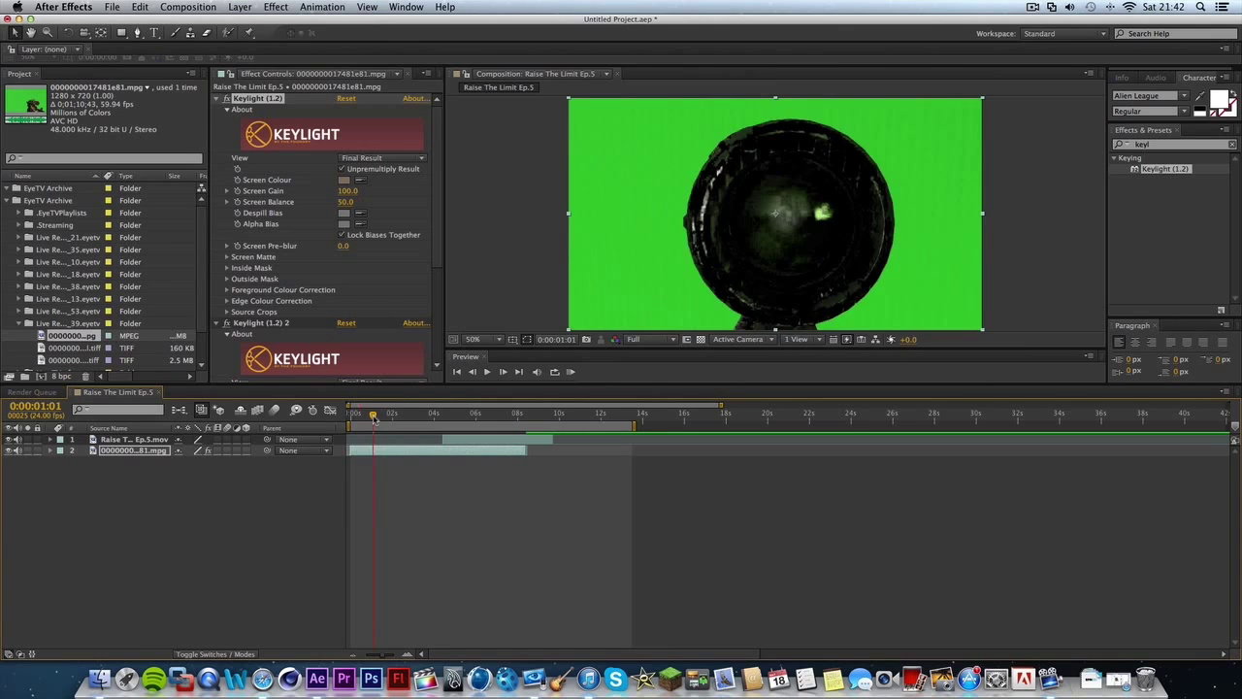
left_click_drag(372, 417, 378, 422)
key("space")
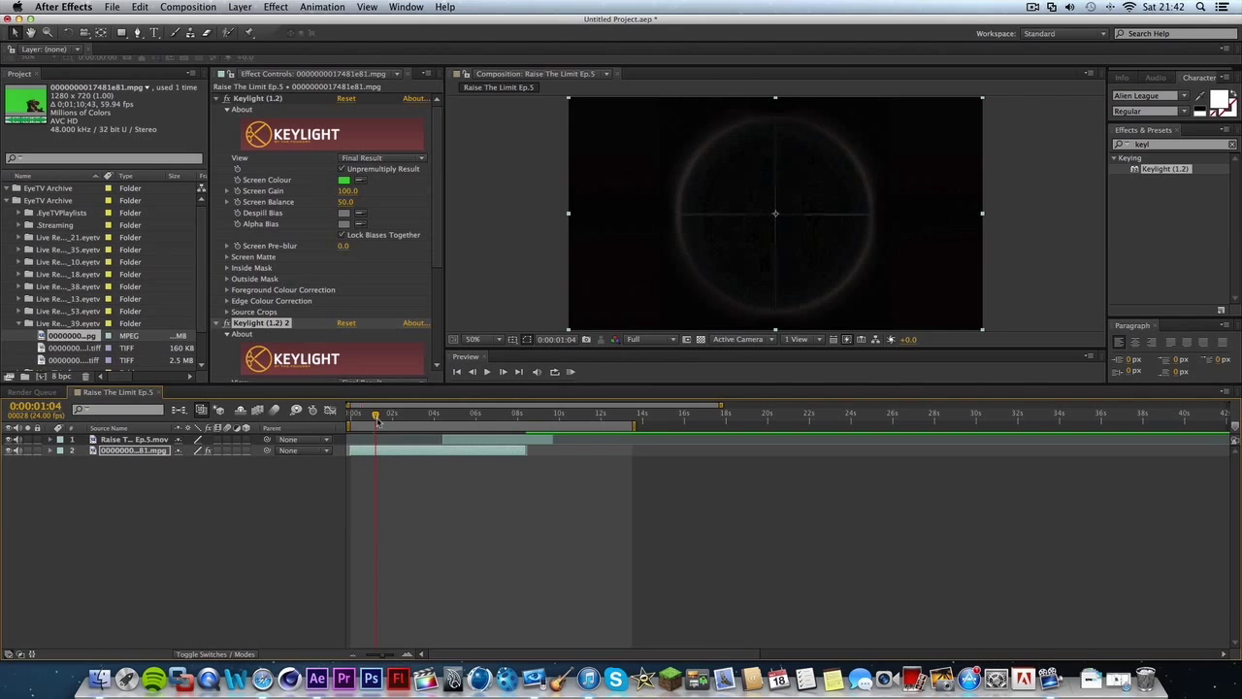
left_click_drag(454, 442, 489, 417)
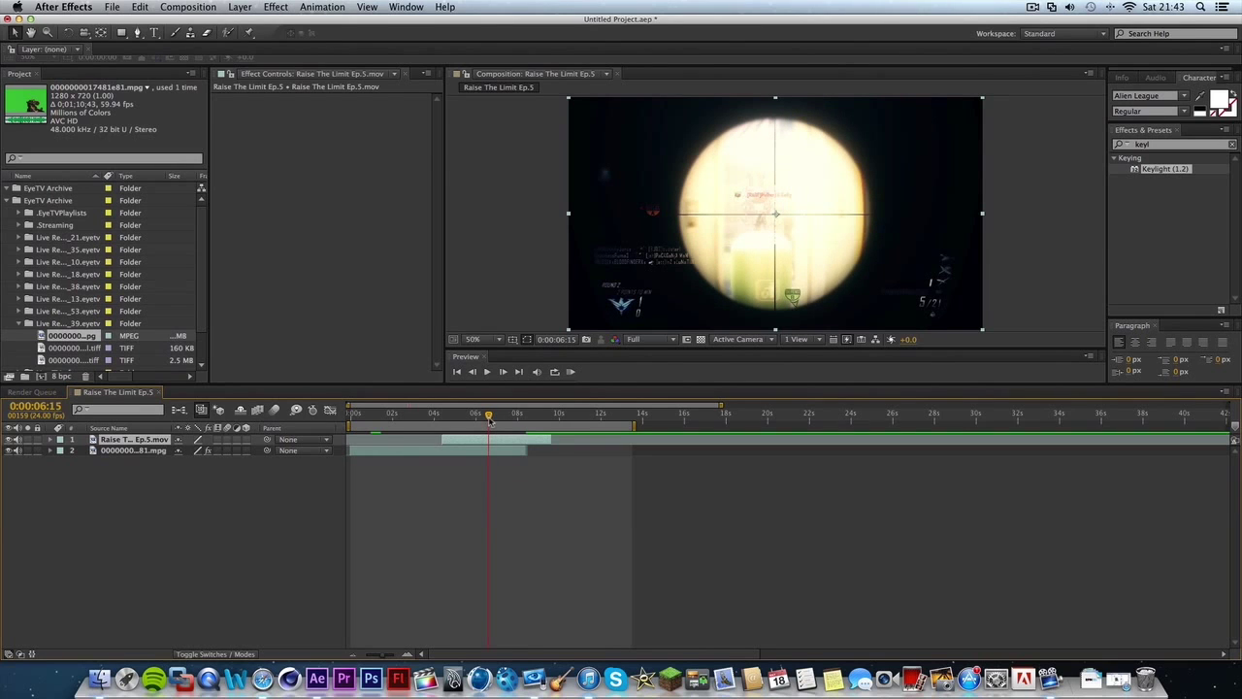
- Split the gameplay layer at 0:00:06:16 and delete the piece before the cut
left_click_drag(489, 417, 490, 417)
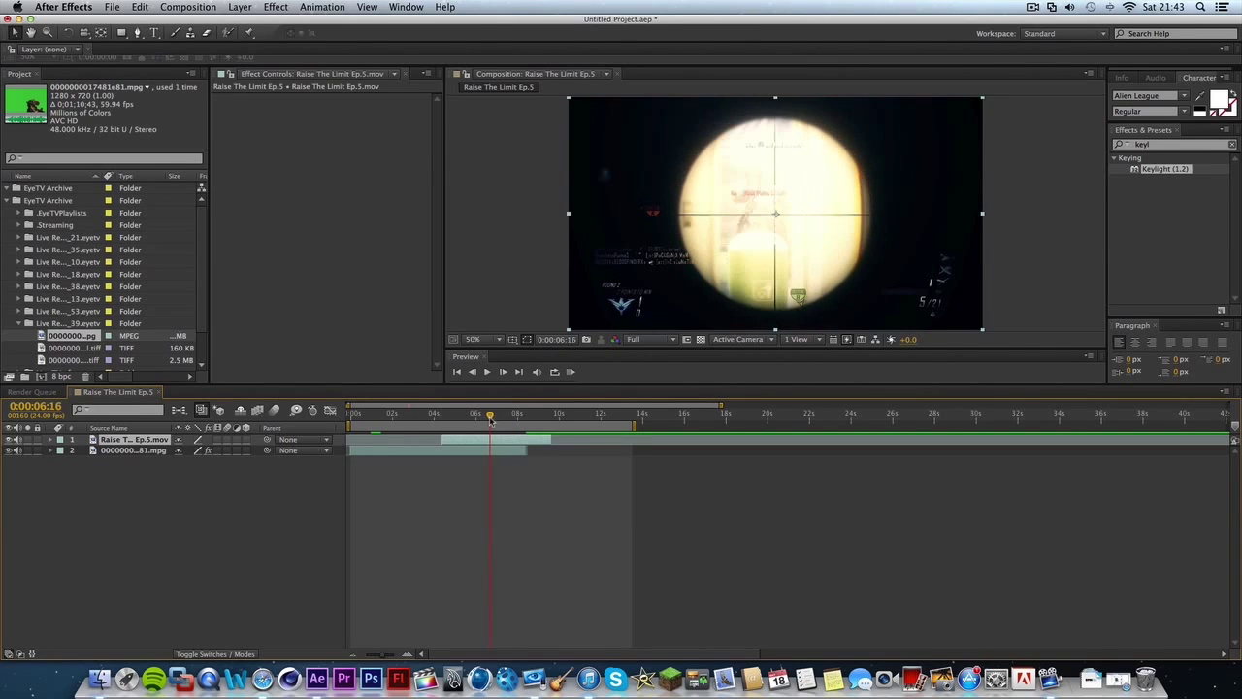
key("super+shift+d")
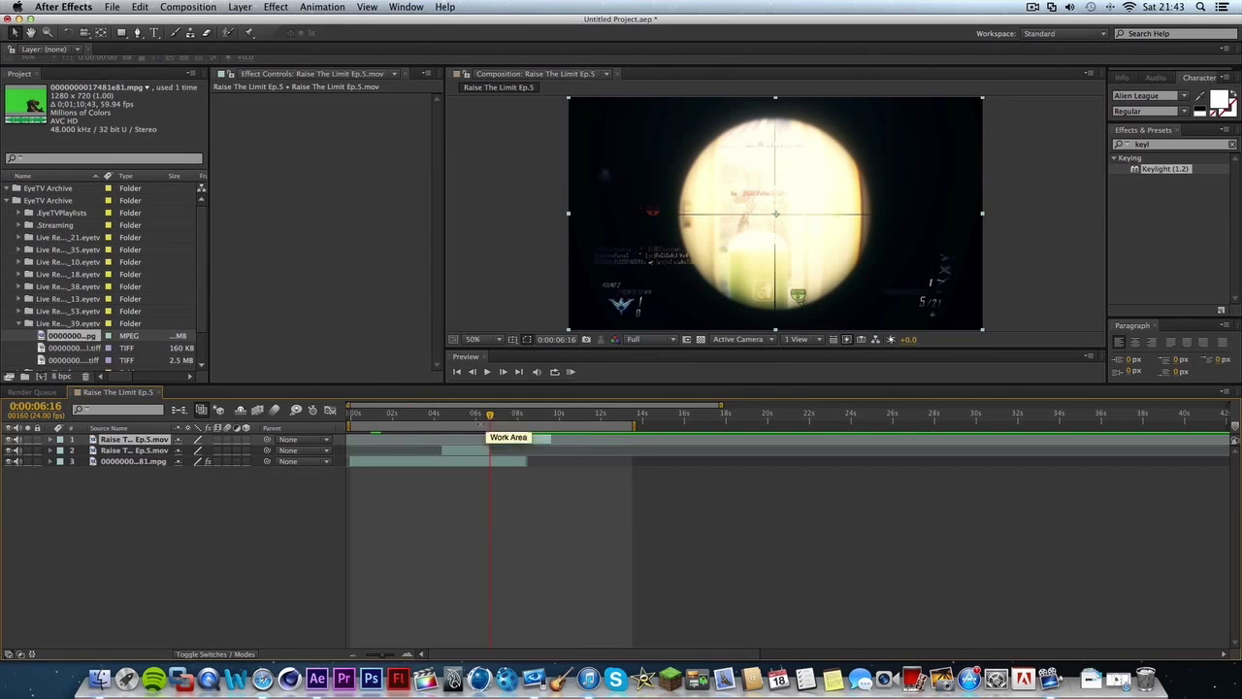
left_click(465, 450)
key("Delete")
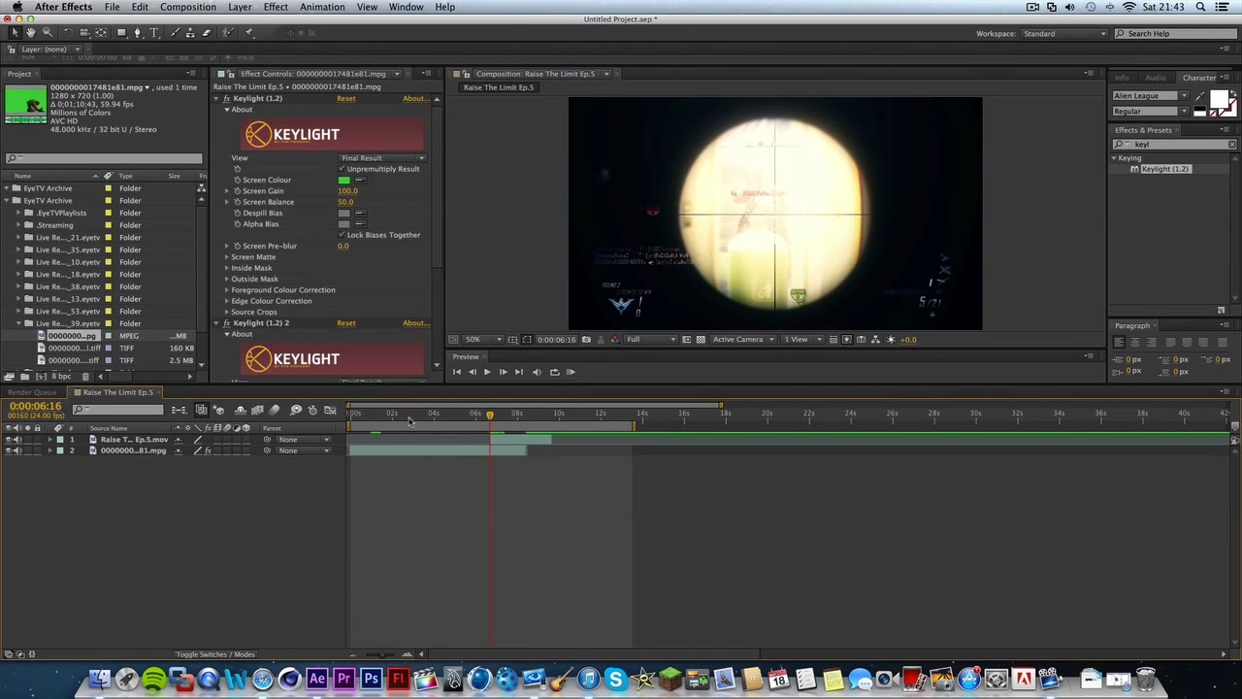
left_click_drag(411, 417, 375, 427)
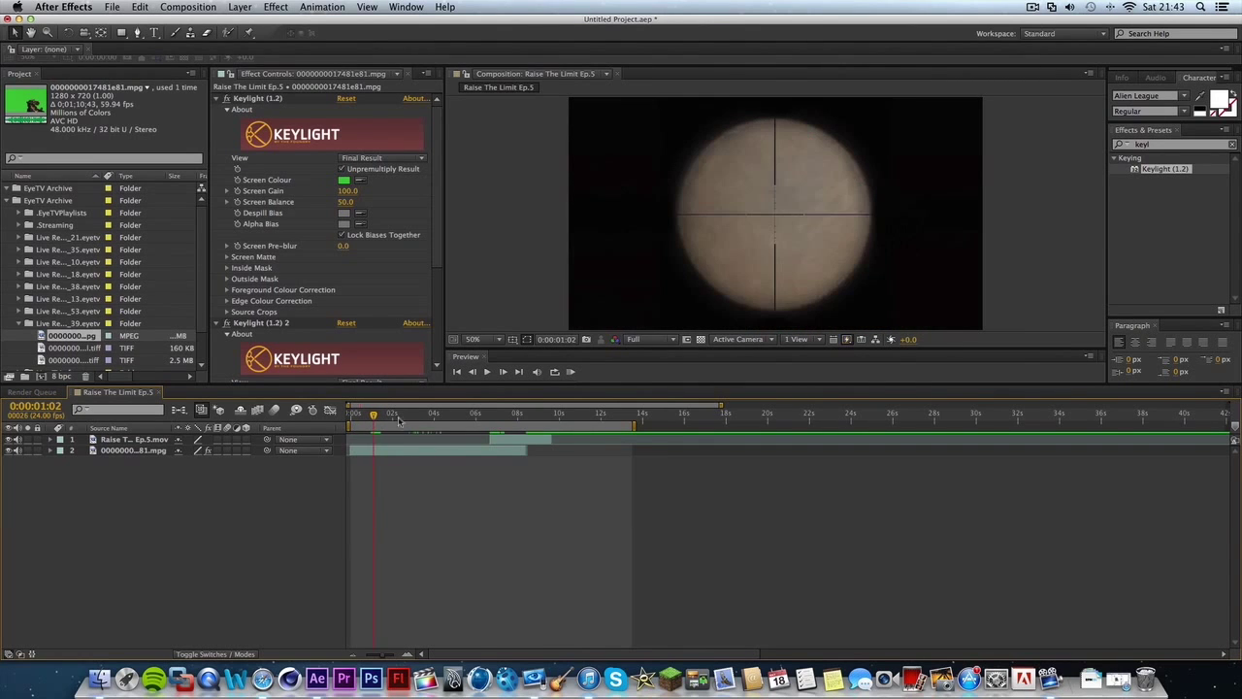
- Step through frames and move the gameplay clip to start near one second
left_click(502, 372)
left_click(502, 372)
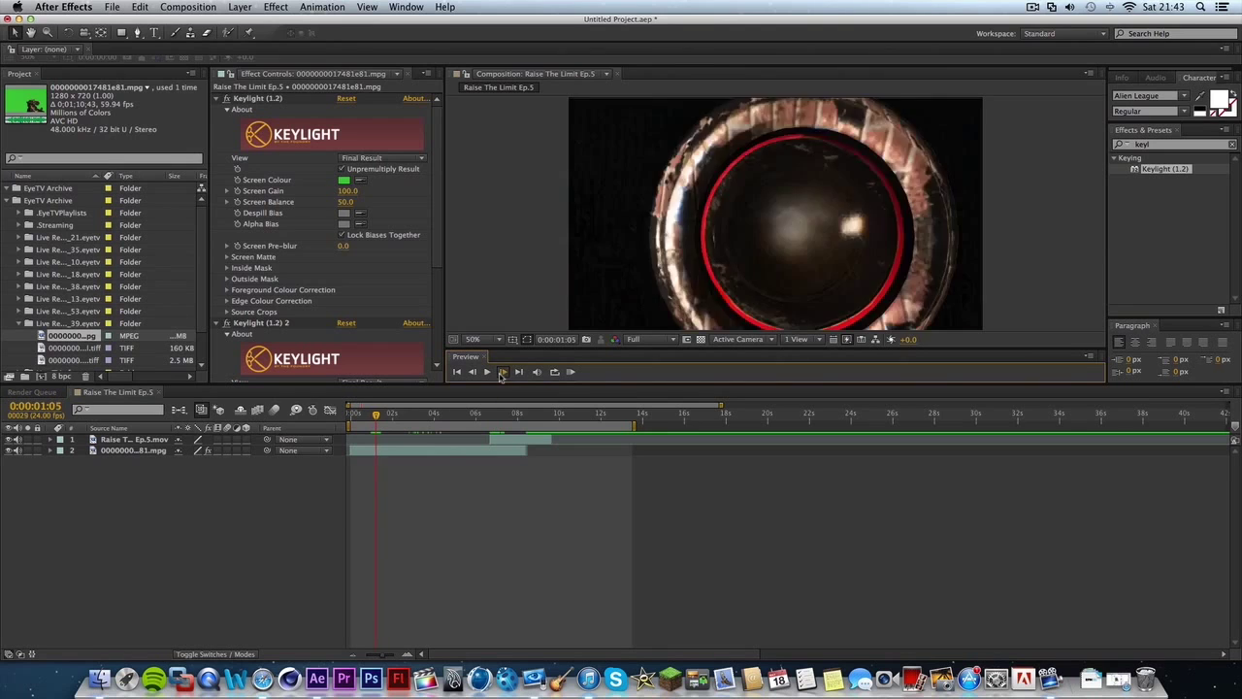
left_click(502, 372)
left_click(501, 372)
left_click(473, 372)
left_click(473, 372)
left_click(472, 371)
left_click_drag(512, 437, 381, 441)
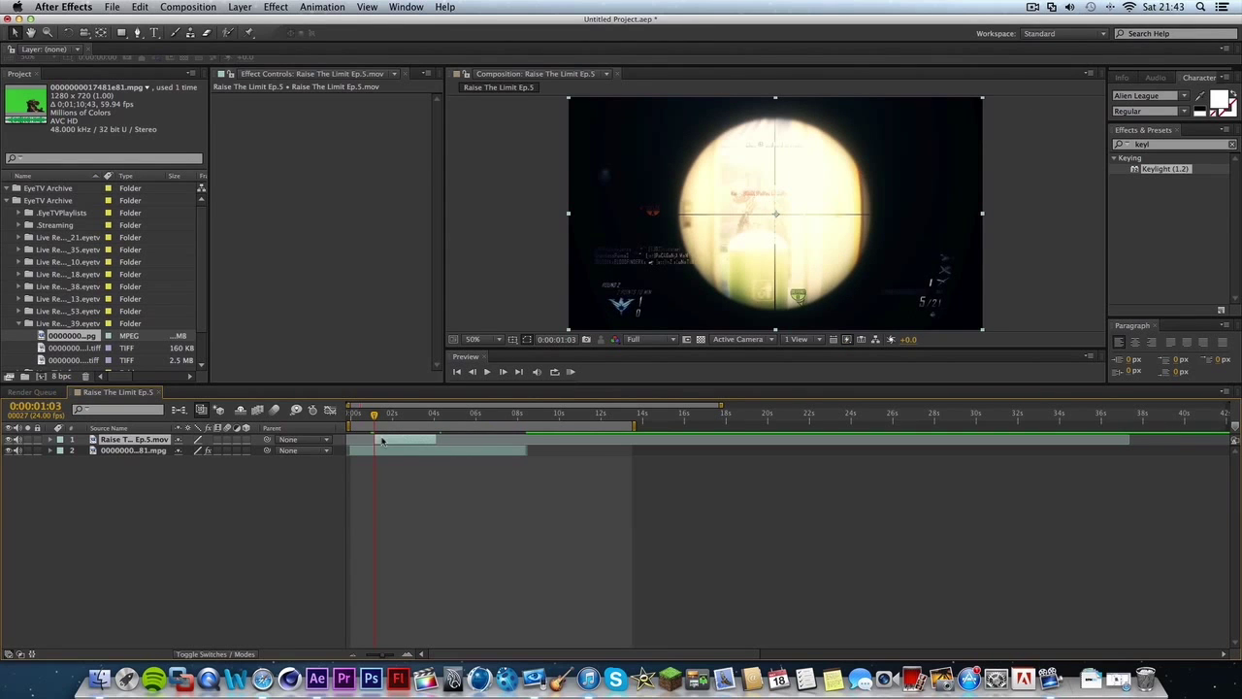
- Preview the composition, then shift the scope and gameplay clips slightly later
left_click(571, 373)
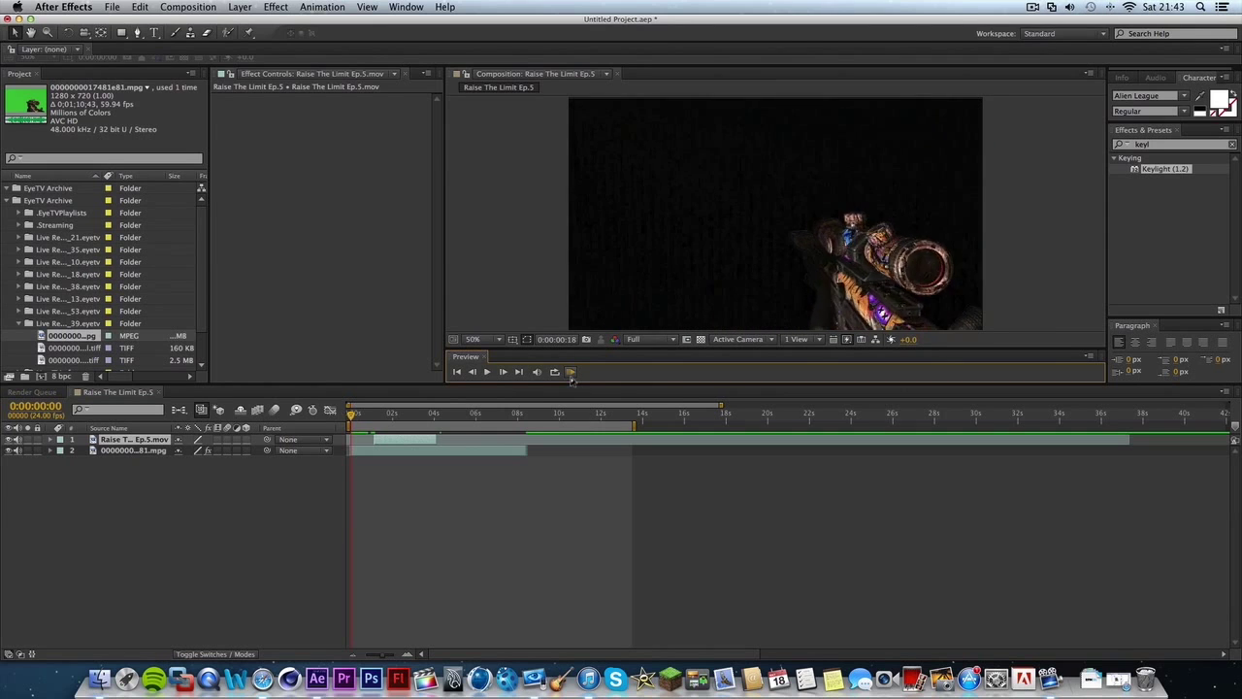
left_click(430, 487)
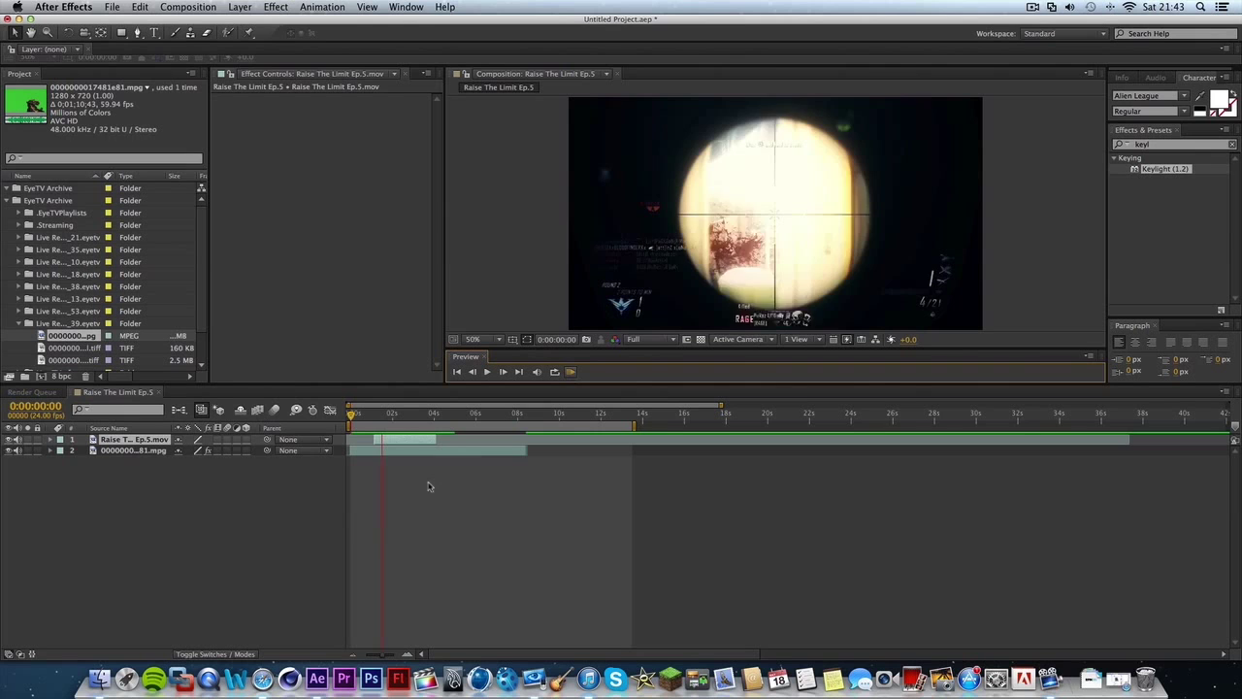
left_click(431, 491)
left_click_drag(350, 412, 325, 422)
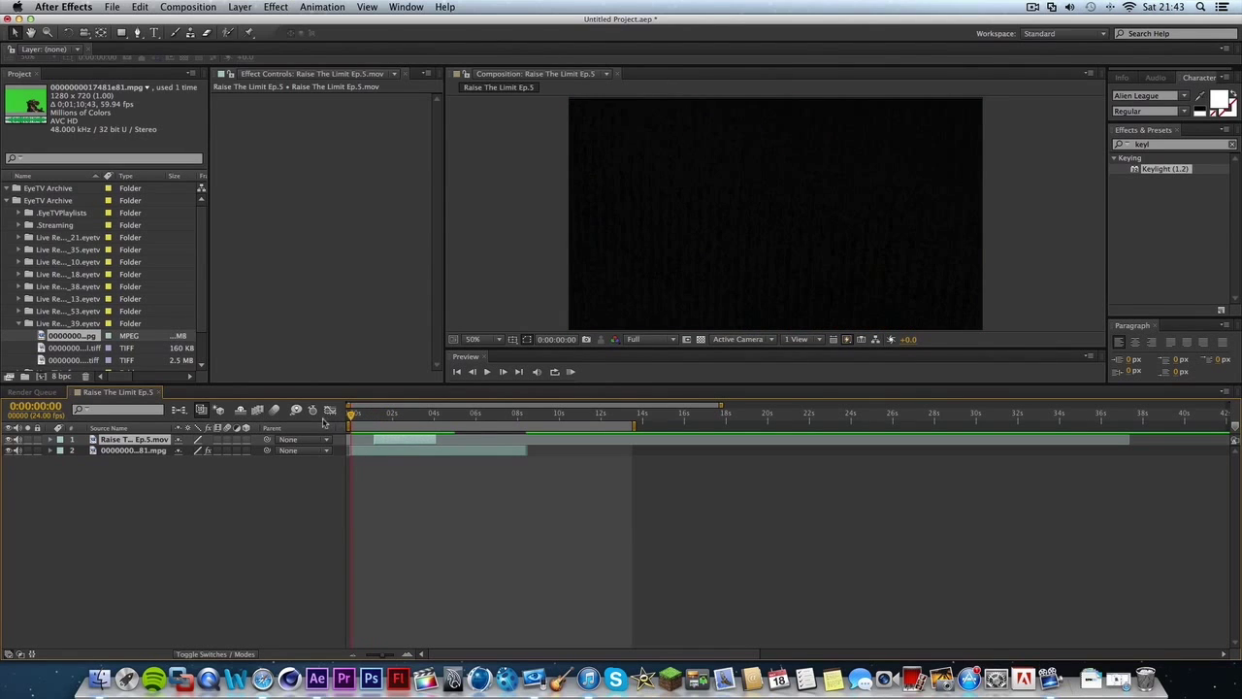
left_click(150, 451)
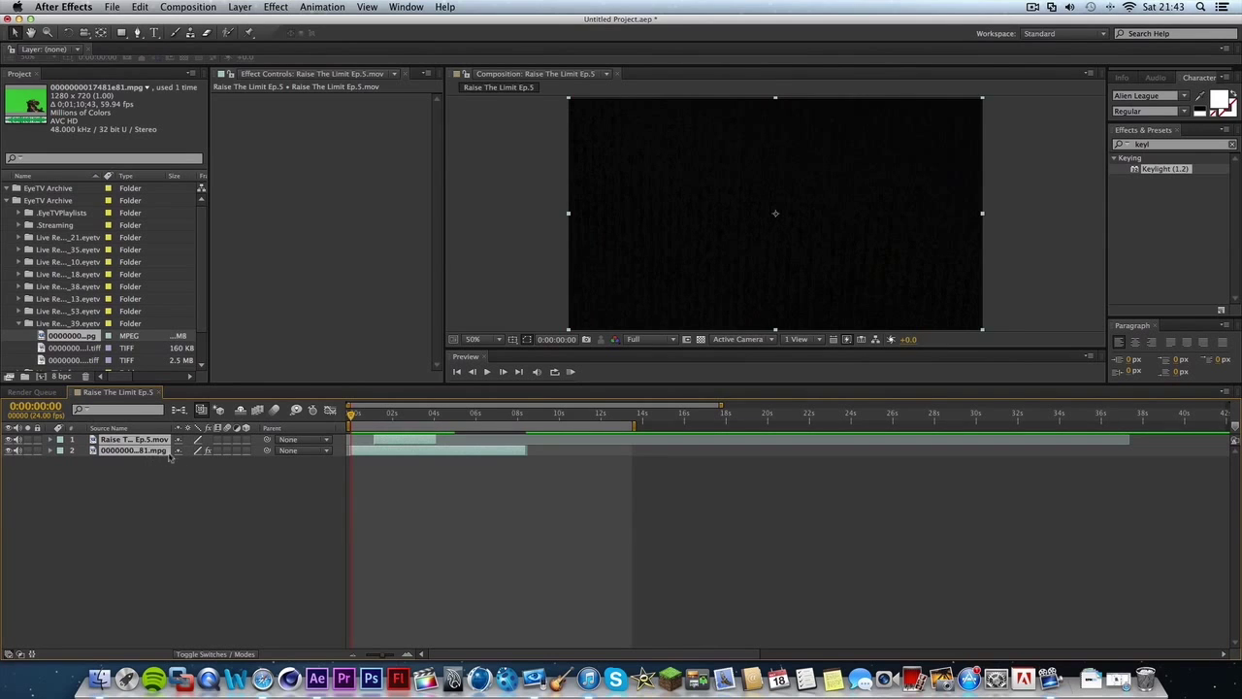
left_click_drag(365, 456, 456, 454)
- Import Preview 2.mov from Documents > Chewing Bamboo Ep.2 > Previews
key("super+i")
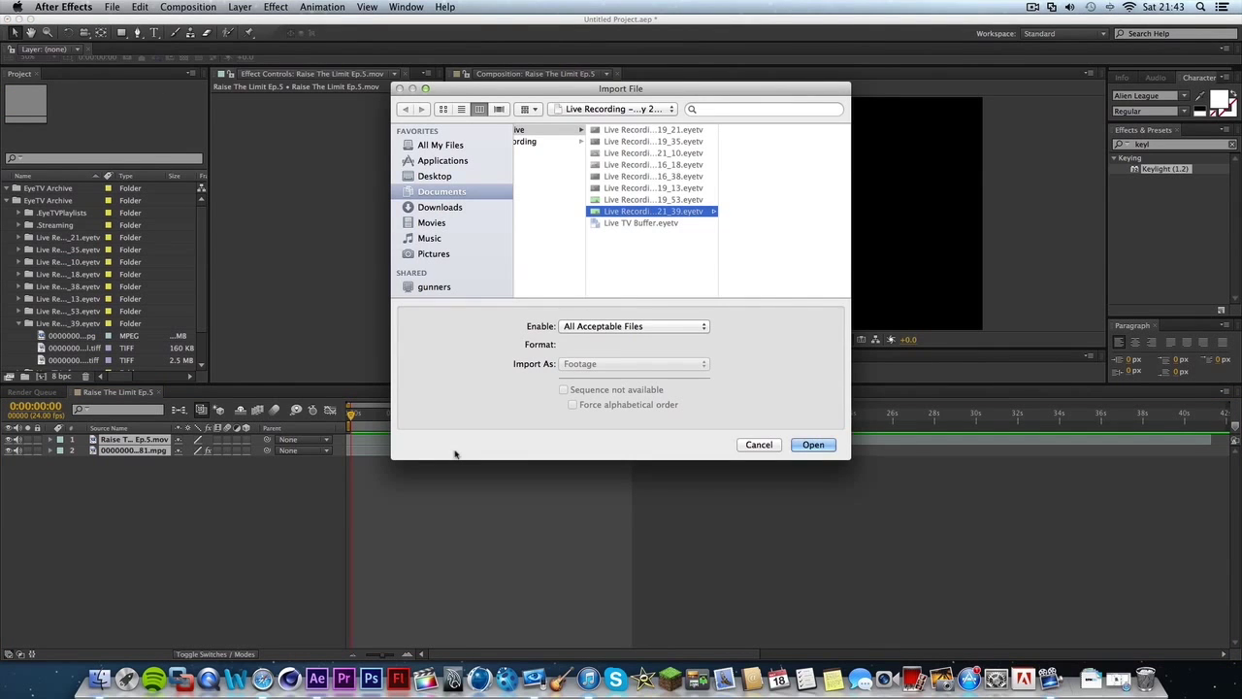
left_click(525, 249)
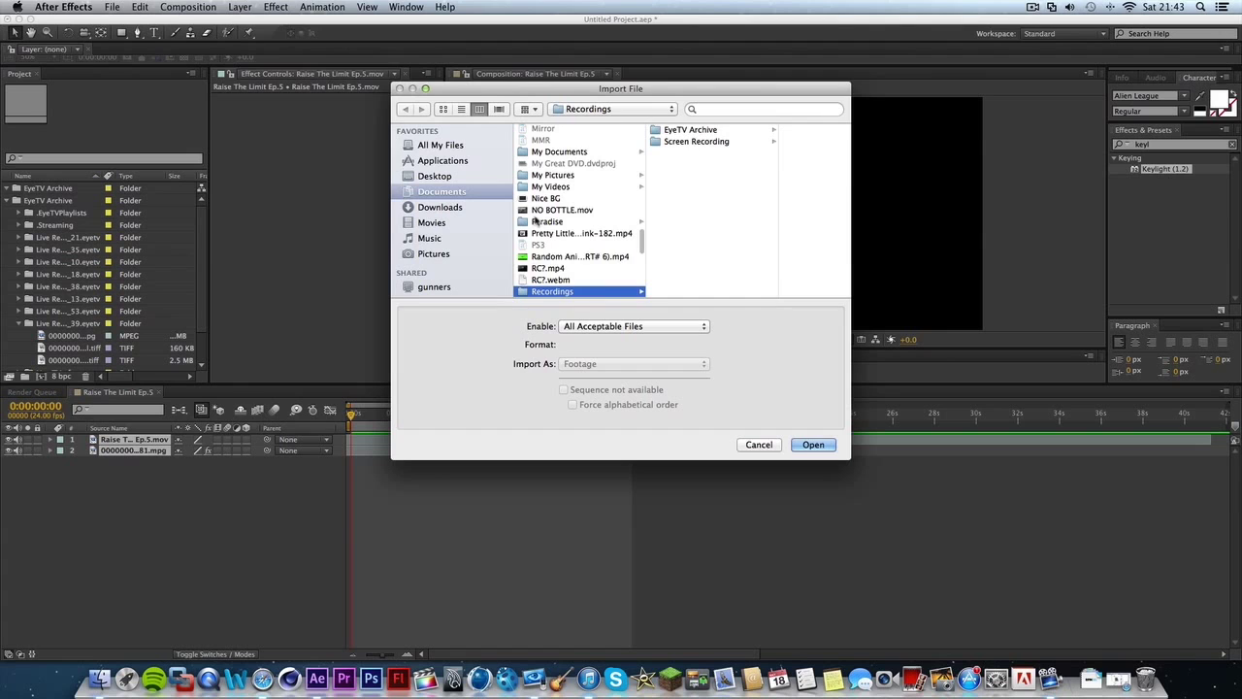
left_click(469, 194)
scroll(553, 275, "down", 10)
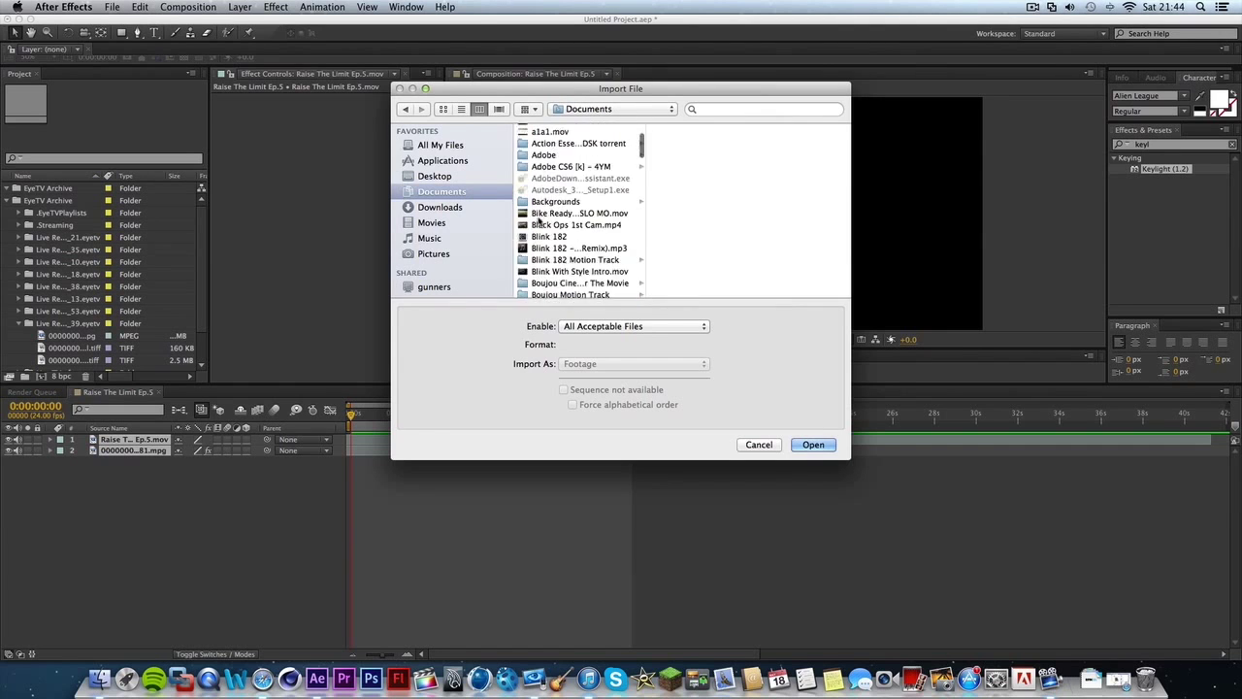
scroll(552, 275, "down", 10)
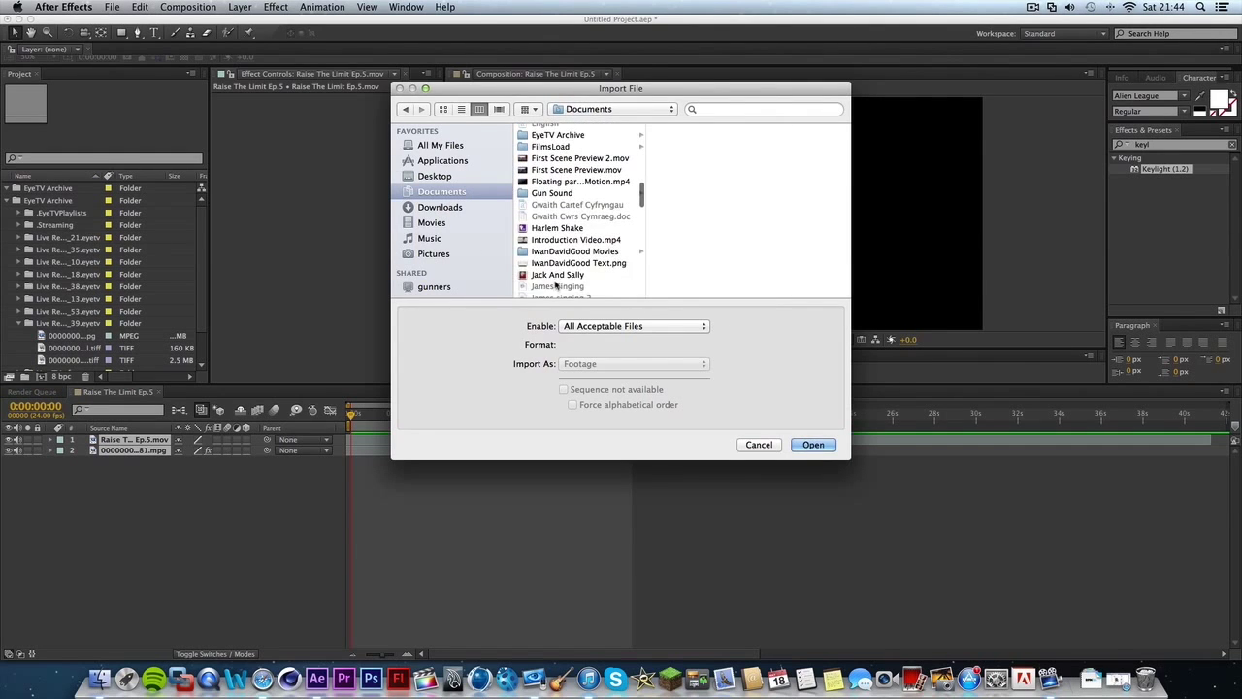
scroll(539, 236, "down", 8)
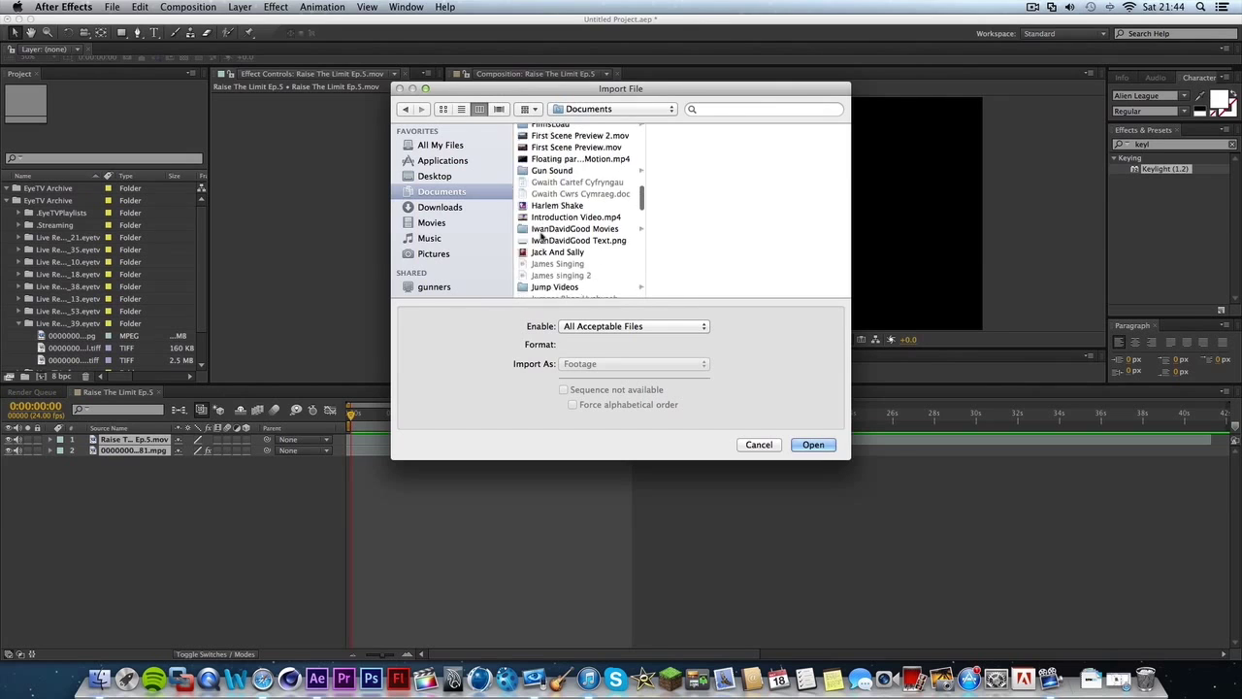
scroll(550, 264, "down", 6)
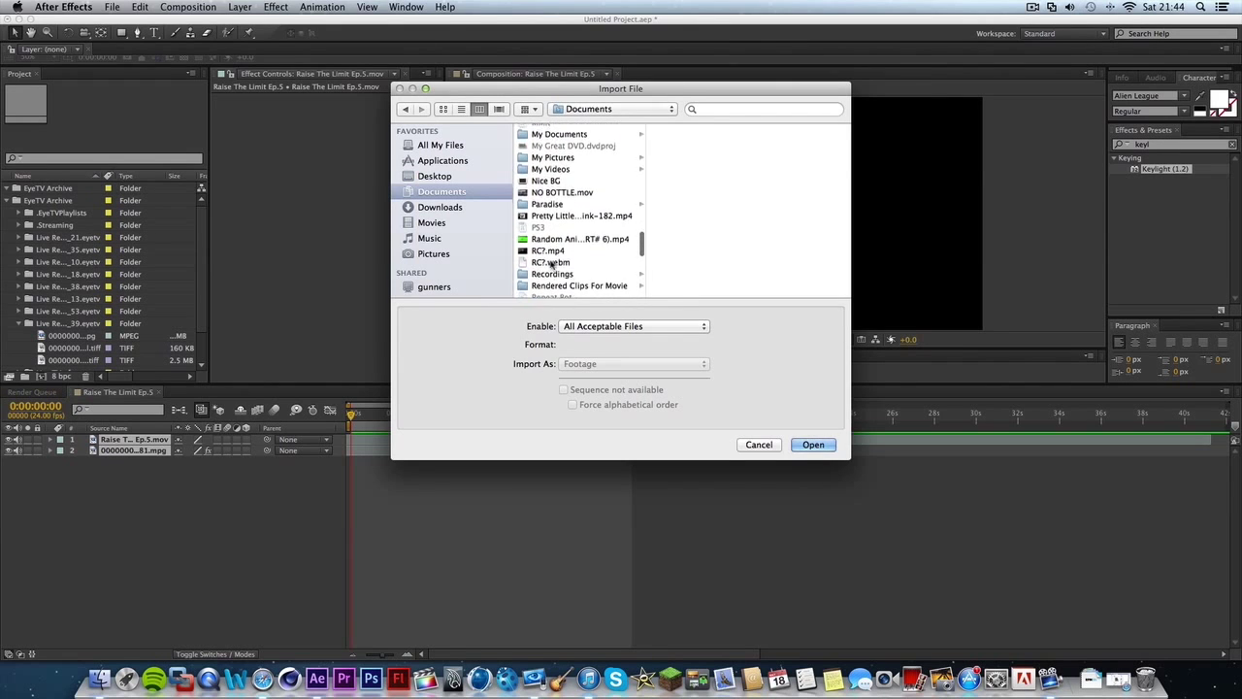
scroll(550, 263, "up", 10)
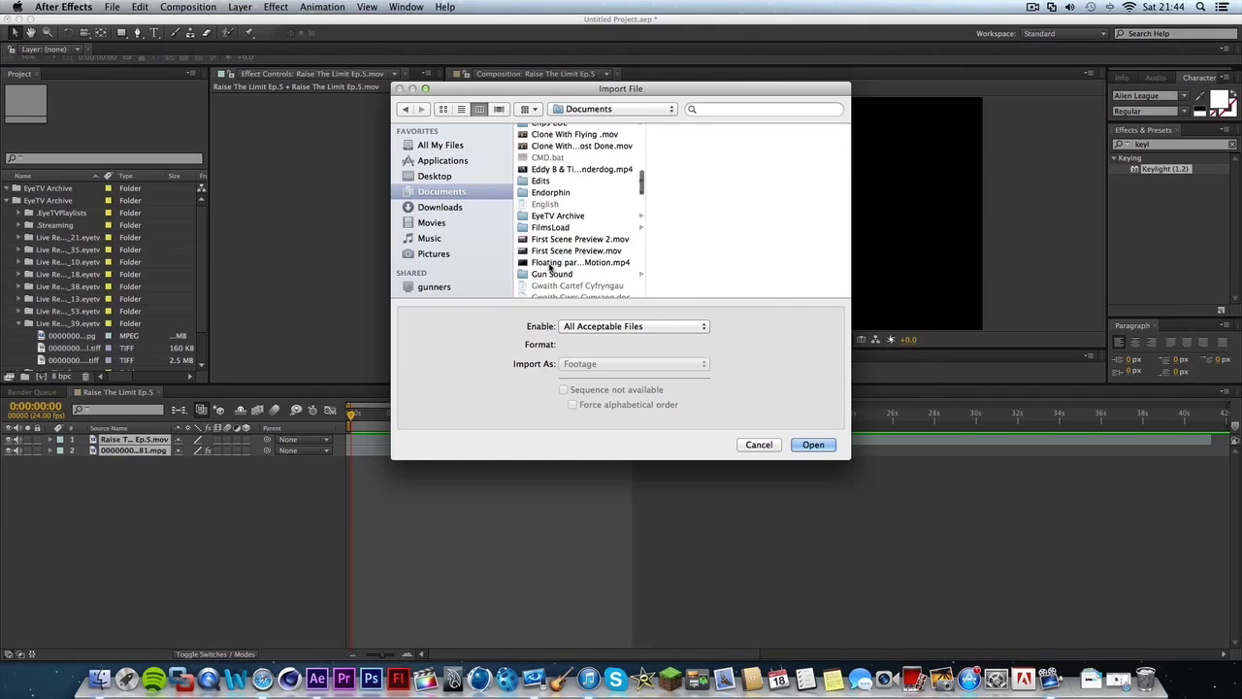
scroll(552, 155, "up", 3)
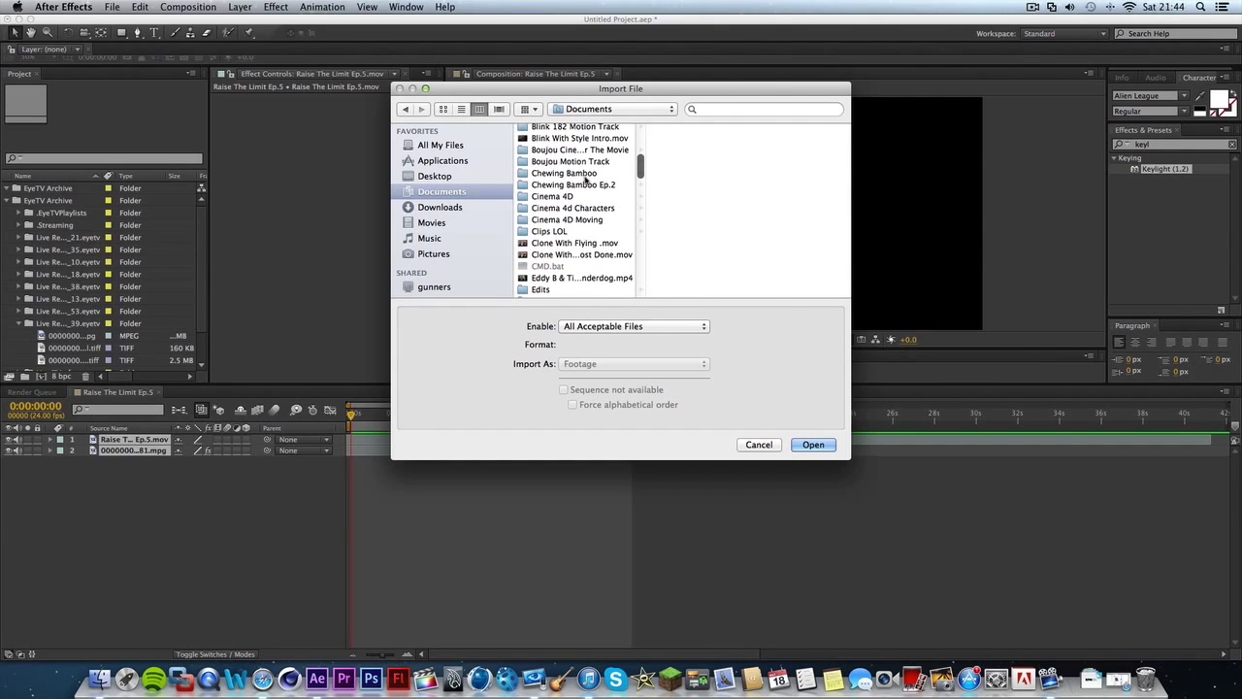
left_click(576, 185)
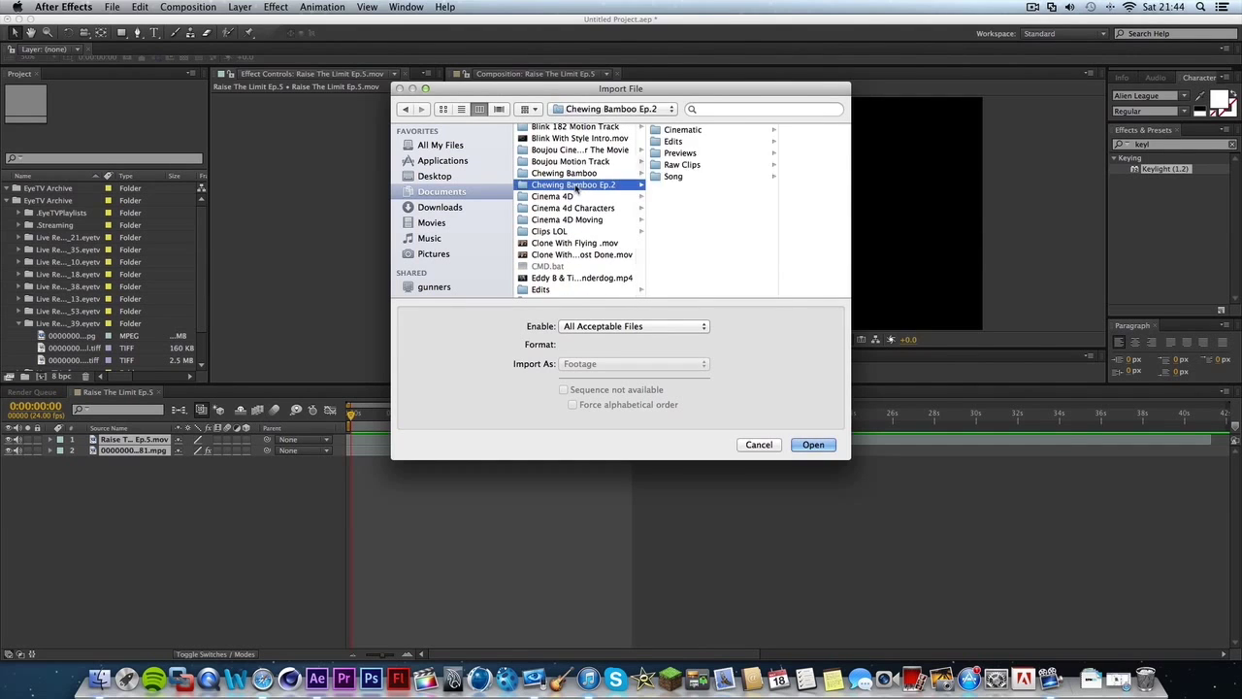
left_click(676, 153)
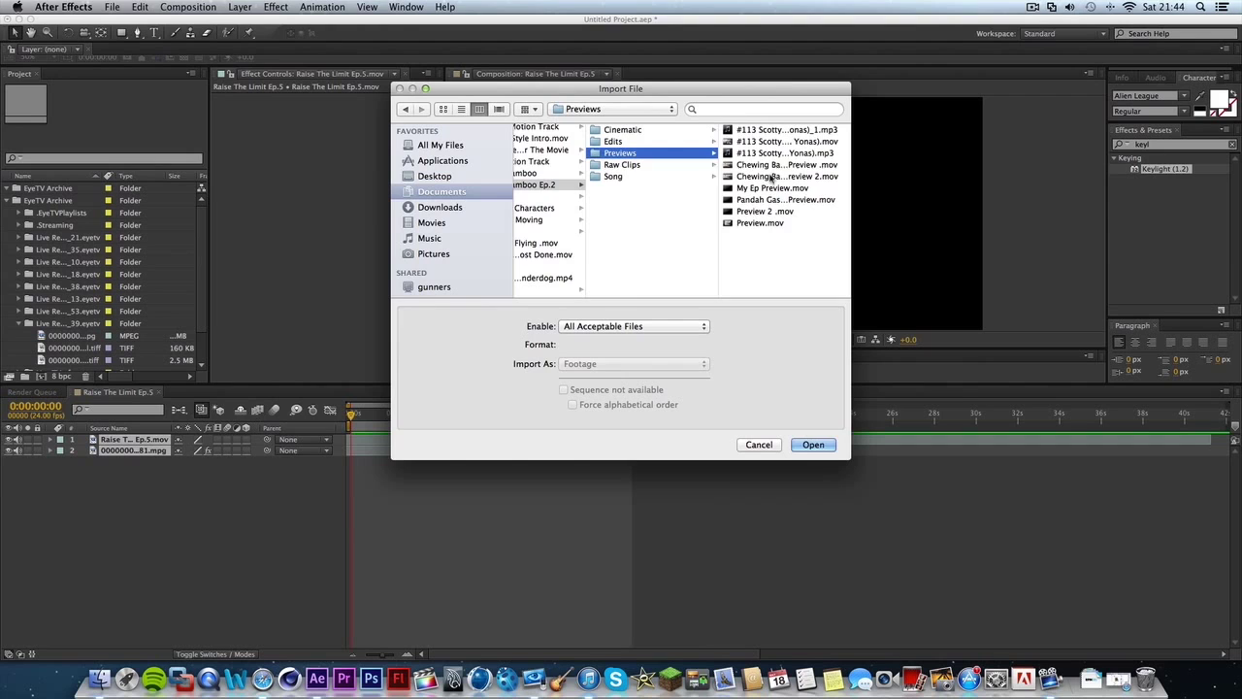
left_click(776, 176)
left_click(813, 444)
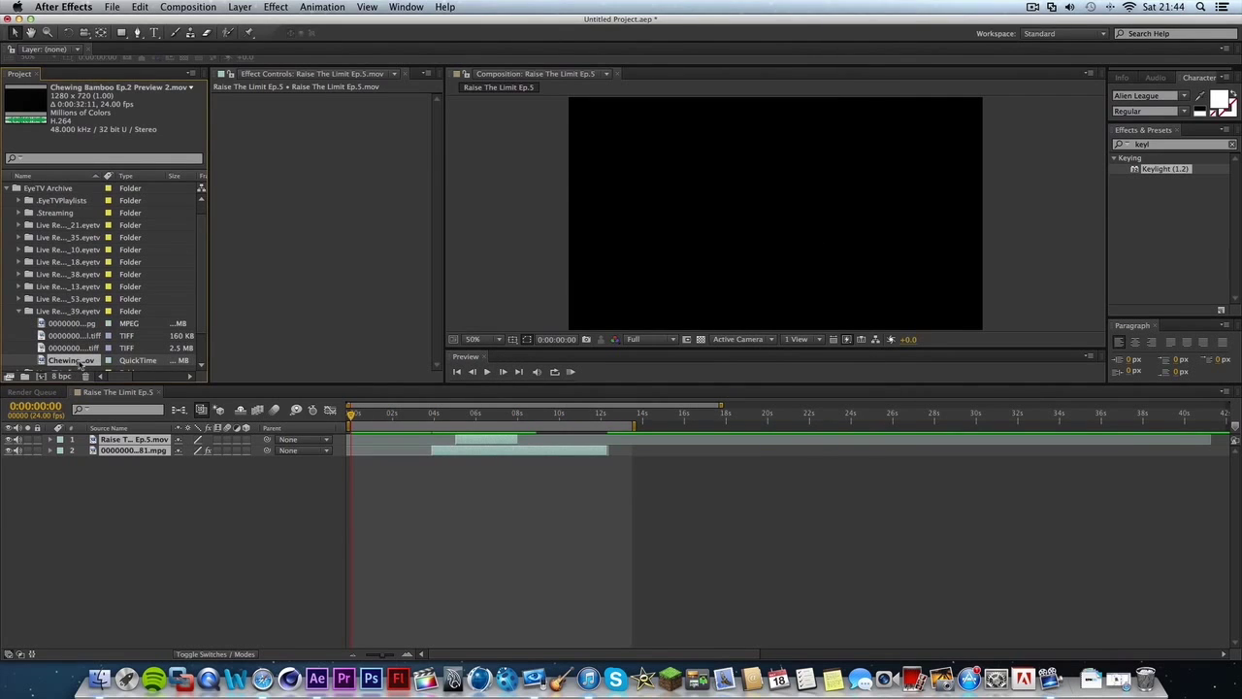
- Add Preview 2.mov as layer 3 and trim its end much shorter
left_click_drag(79, 363, 175, 485)
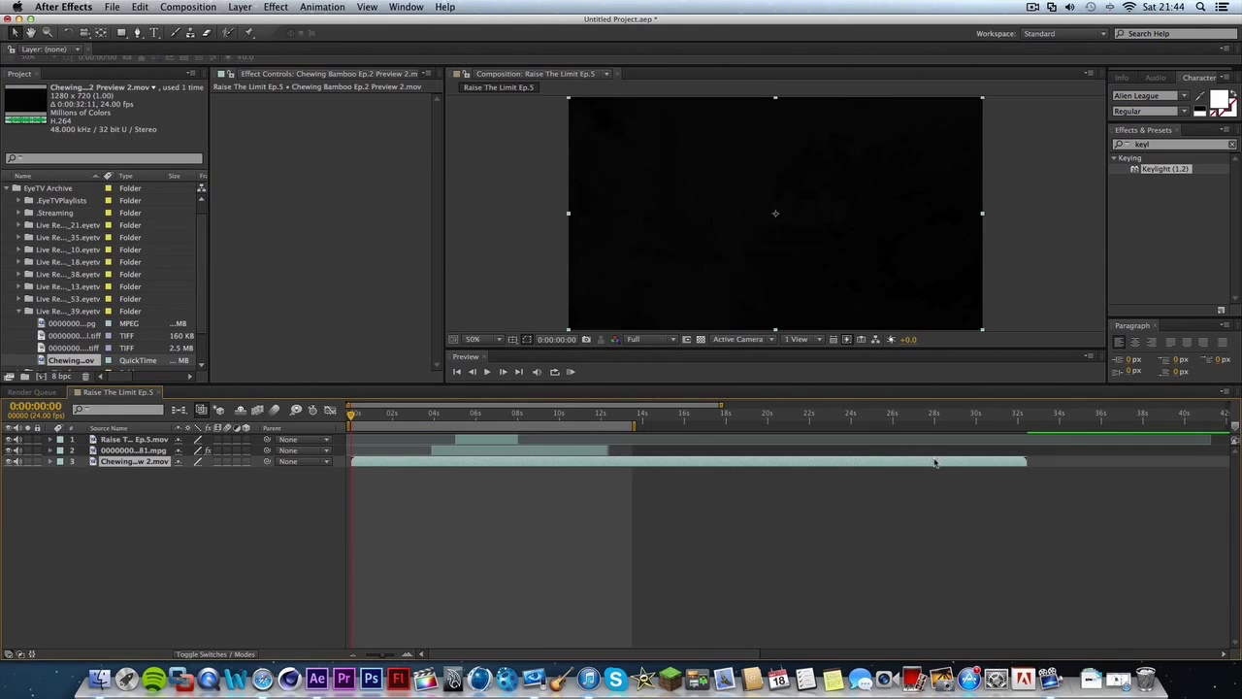
left_click_drag(1026, 462, 432, 462)
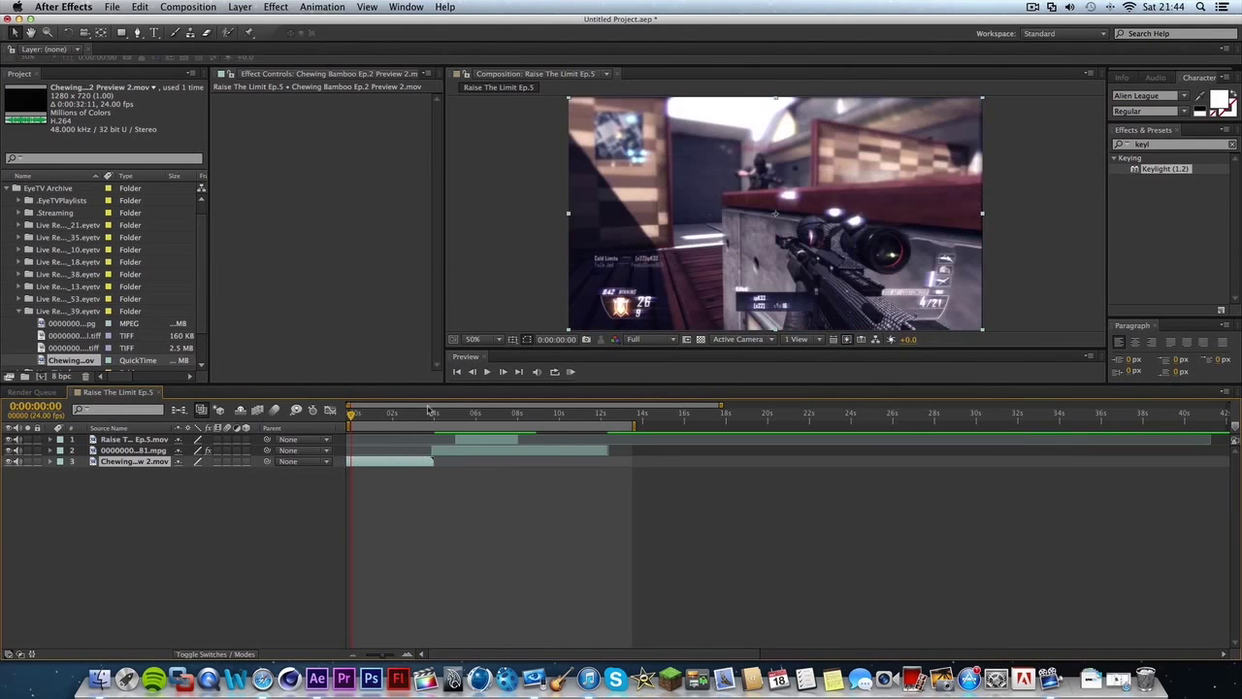
mouse_move(388, 414)
left_mouse_down()
mouse_move(436, 418)
mouse_move(401, 419)
left_mouse_up()
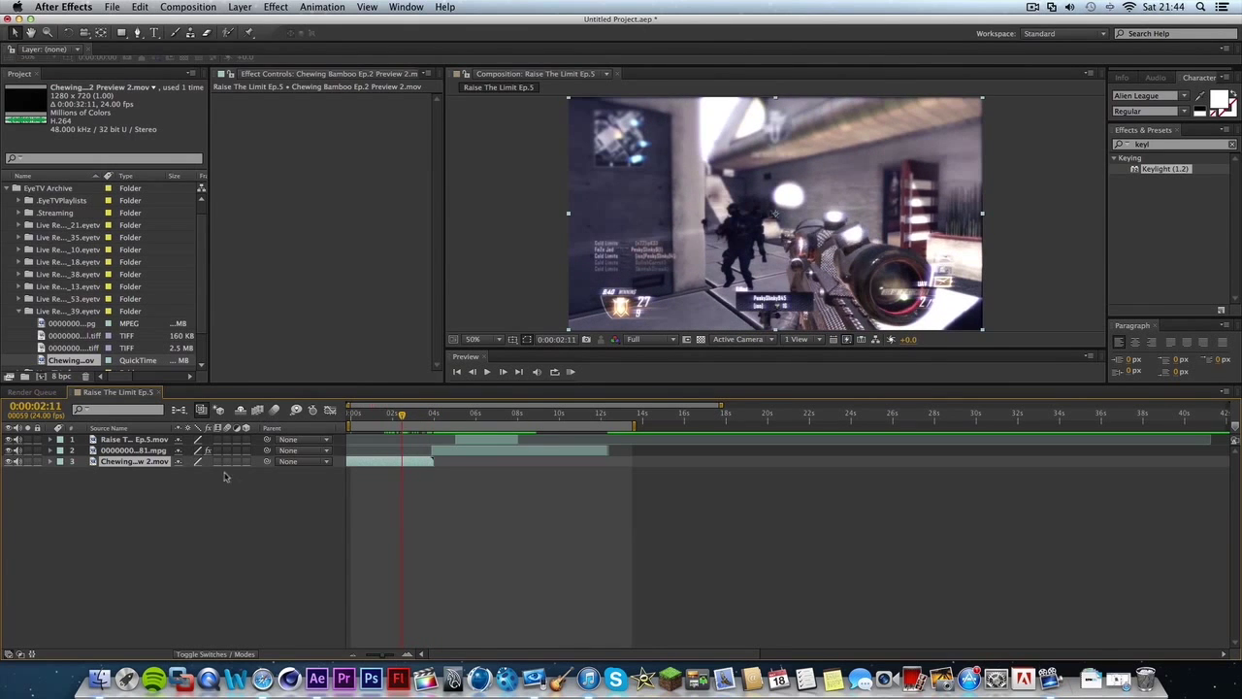
- Move both scope layers earlier in time and preview the opening frames
left_click(500, 509)
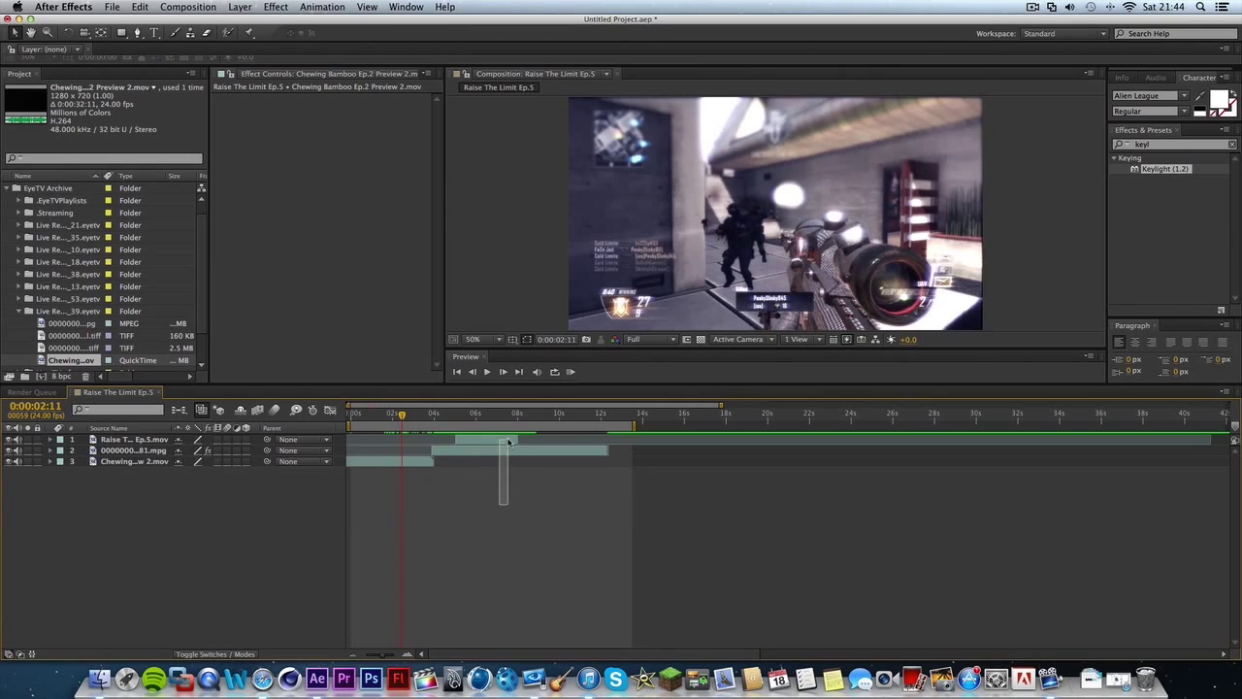
left_click(172, 452)
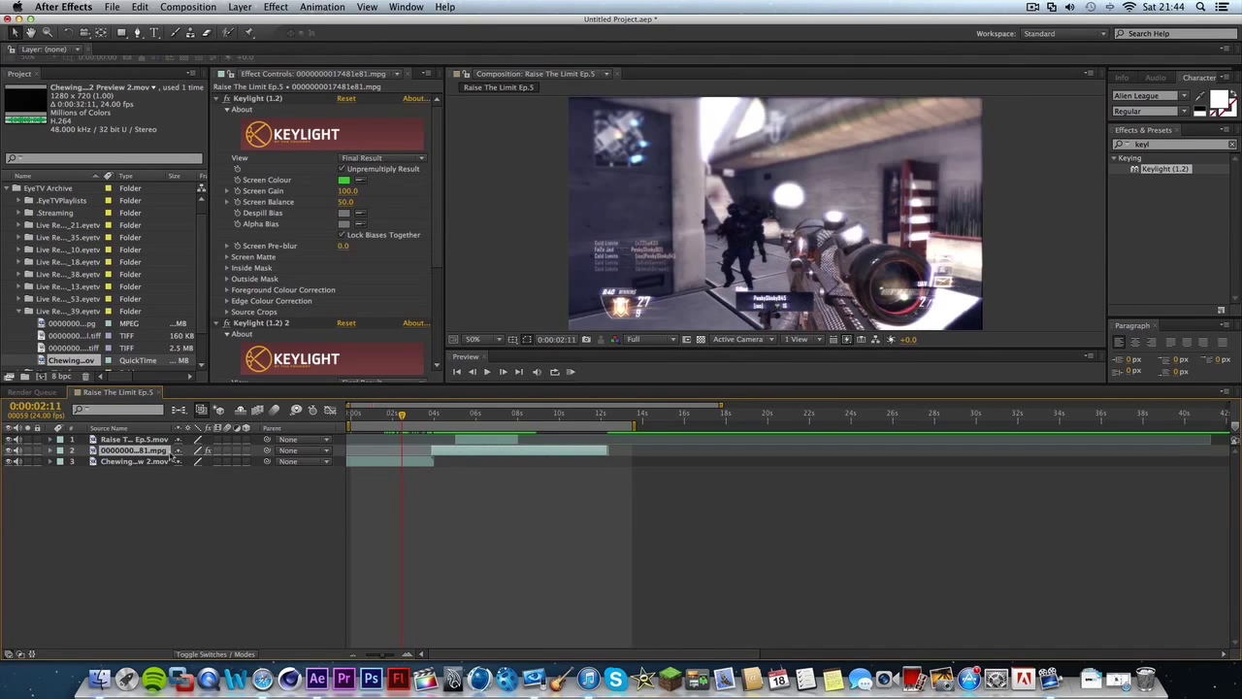
left_click(154, 442, "shift")
left_click_drag(527, 453, 444, 456)
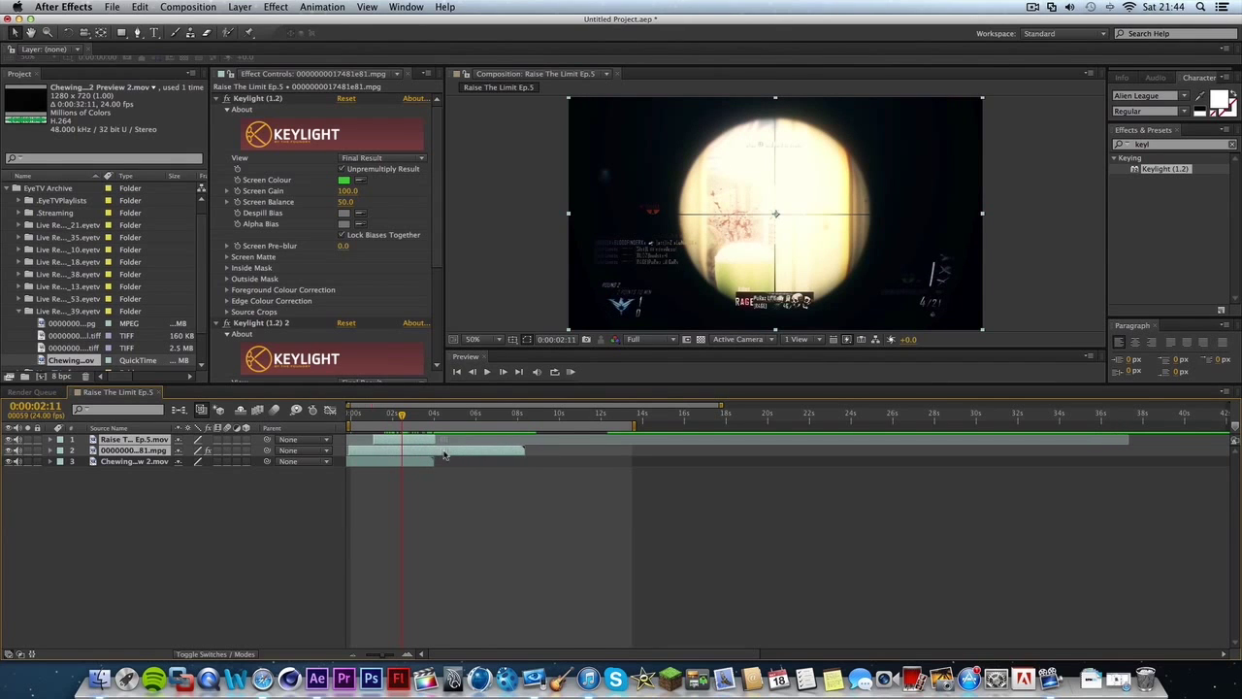
key("Home")
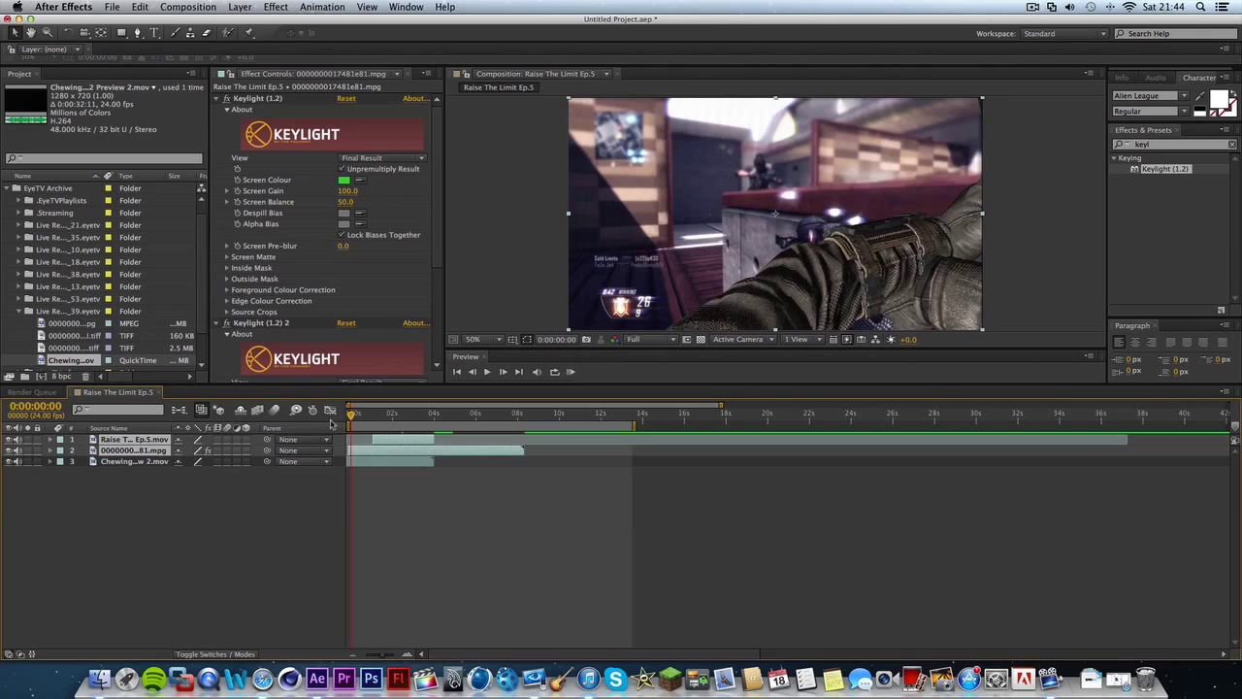
mouse_move(354, 425)
left_mouse_down()
mouse_move(379, 430)
mouse_move(351, 433)
left_mouse_up()
key("space")
key("space")
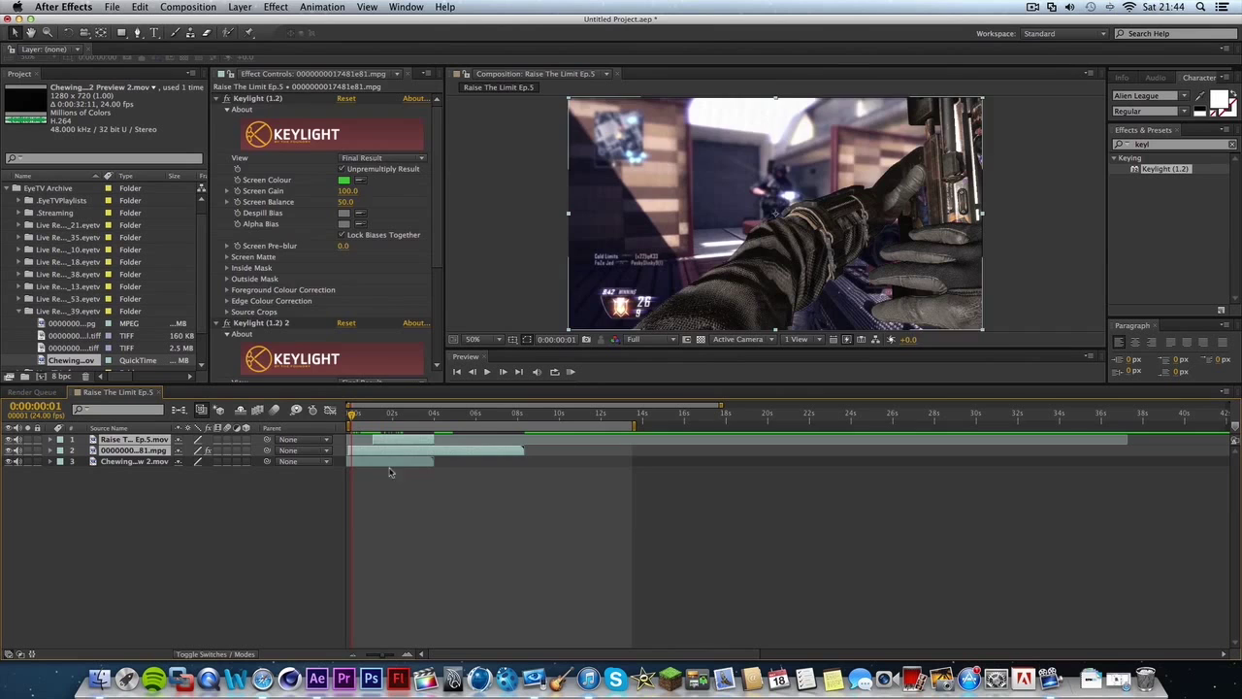
- Trim the Preview 2 gameplay layer's out point to about 1 second
left_click(400, 466)
left_click_drag(435, 462, 771, 462)
left_click_drag(727, 418, 372, 419)
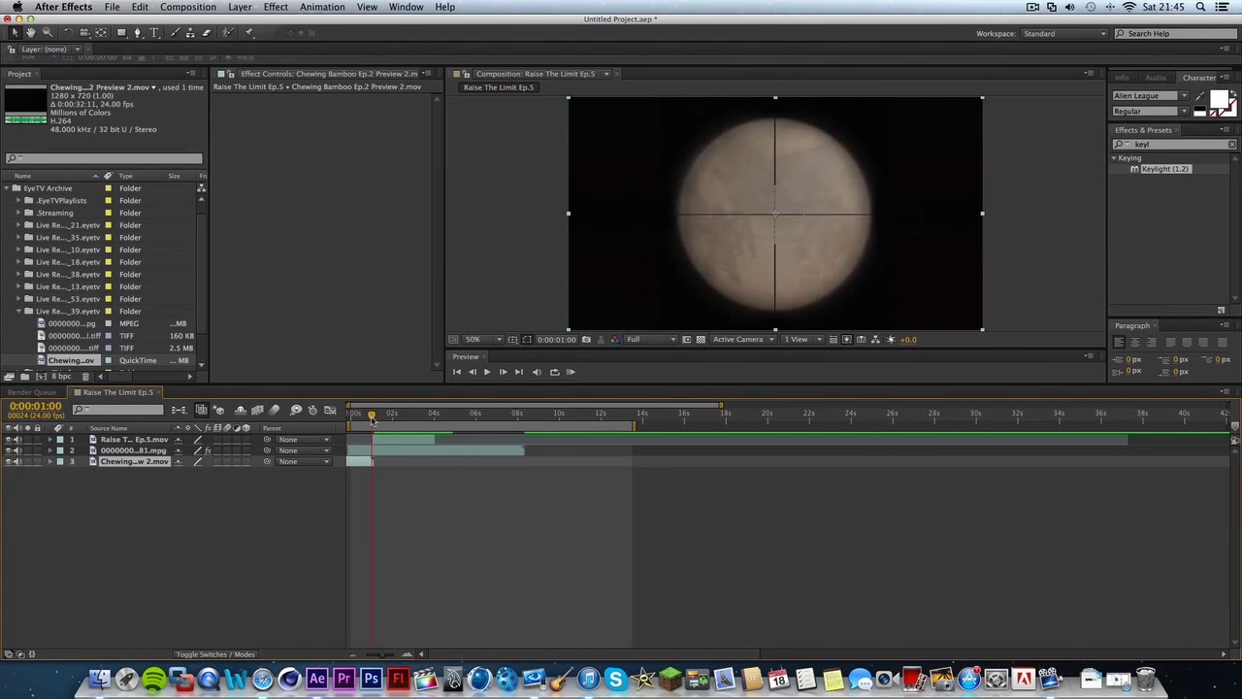
- Nudge both scope layers so they begin where the gameplay clip ends
left_click(155, 451)
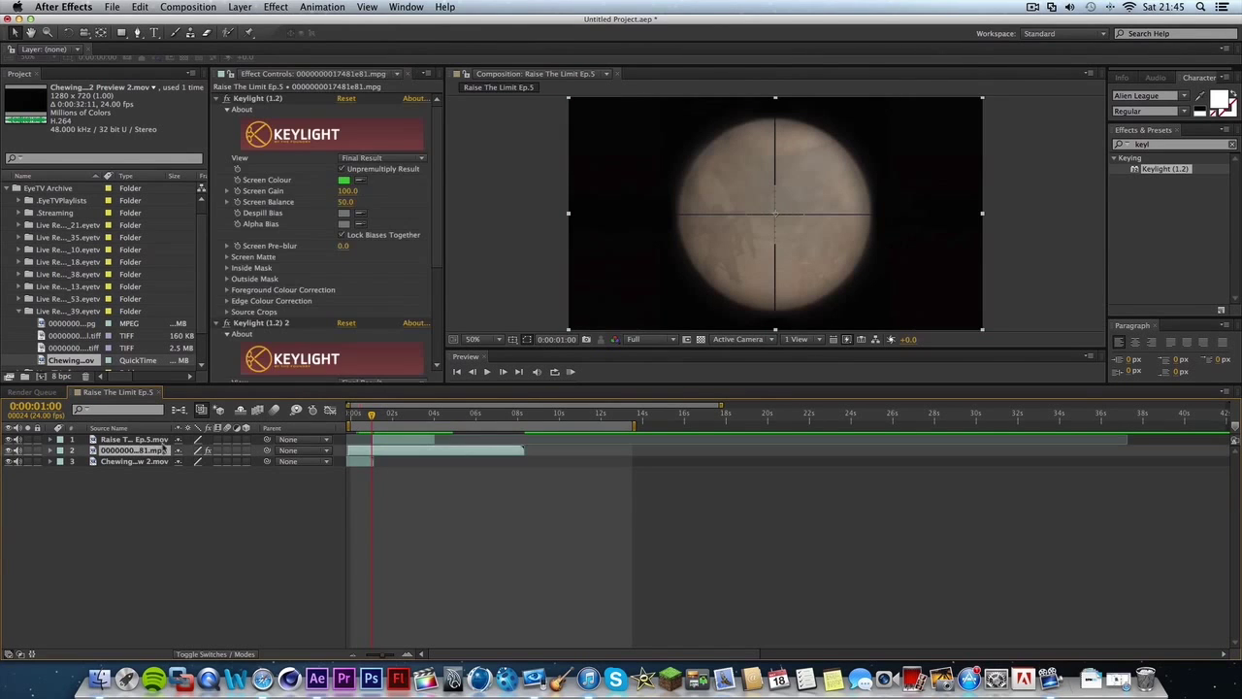
left_click(408, 440, "shift")
left_click_drag(446, 454, 442, 452)
key("Home")
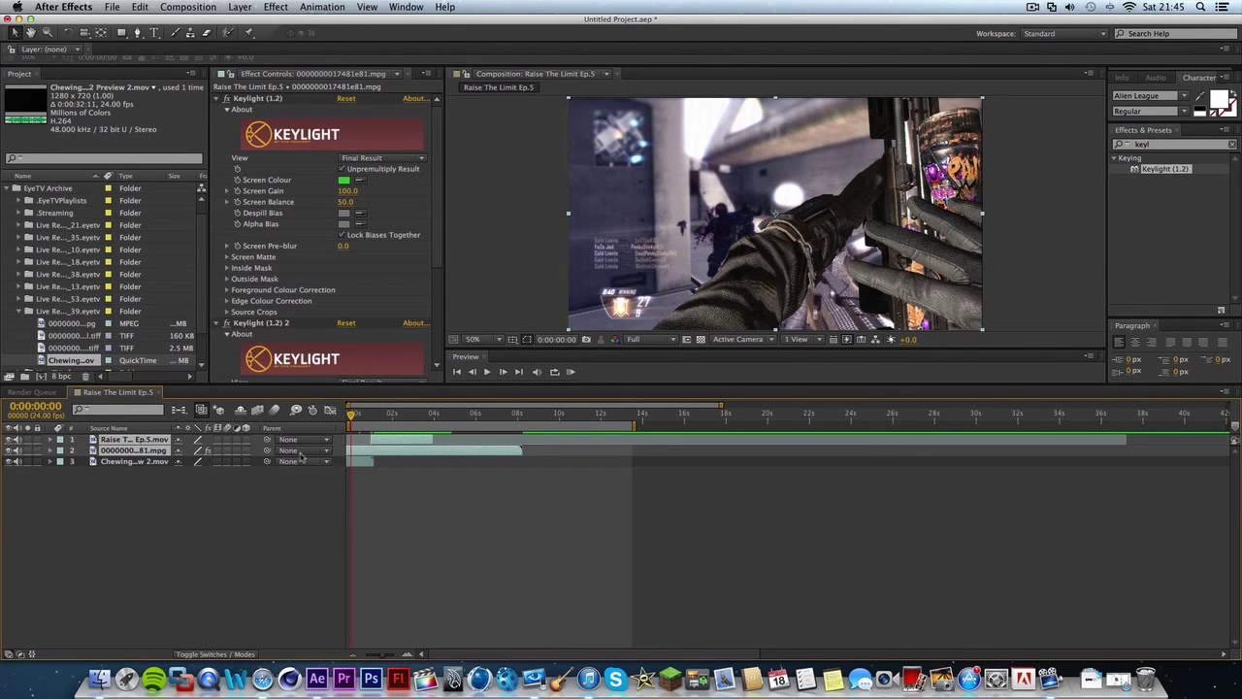
left_click_drag(449, 454, 449, 455)
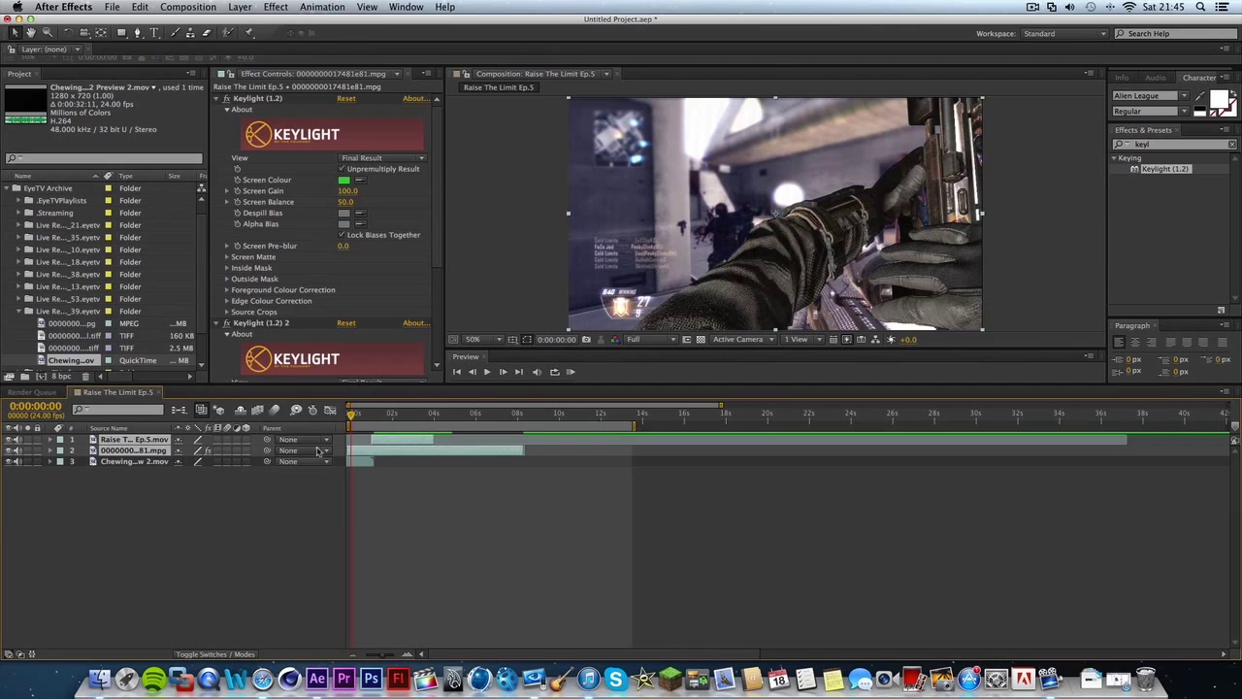
left_click_drag(417, 462, 420, 456)
left_click(162, 546)
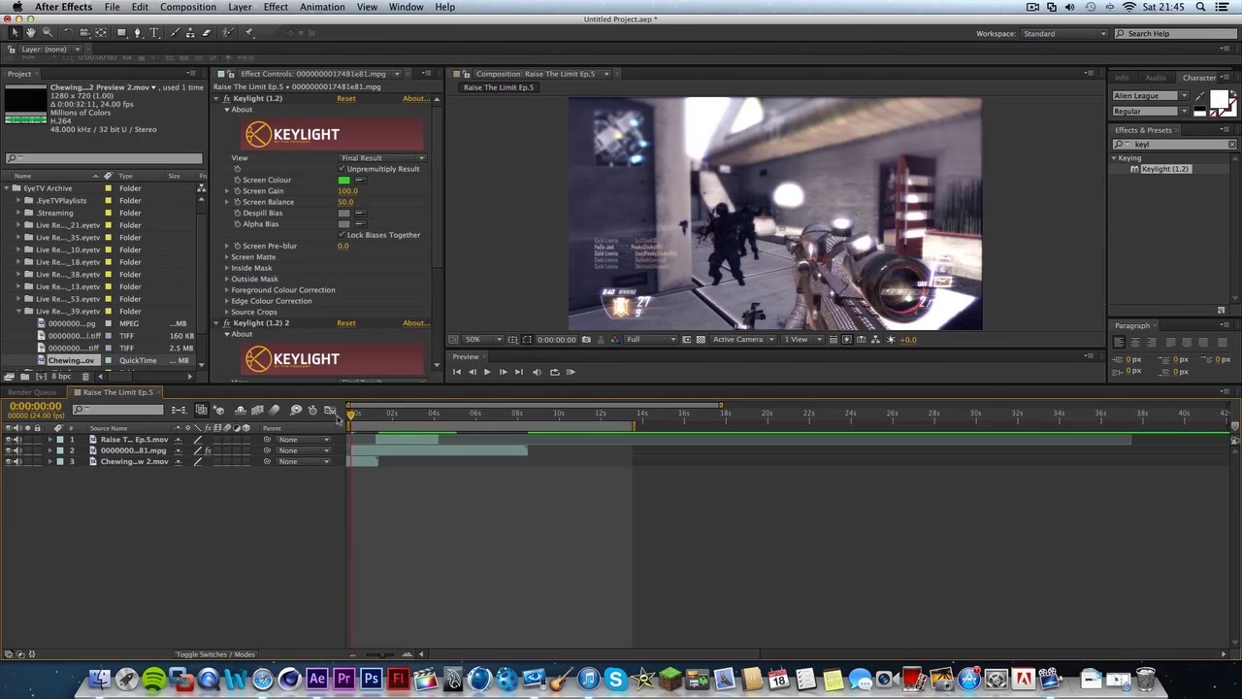
left_click(571, 372)
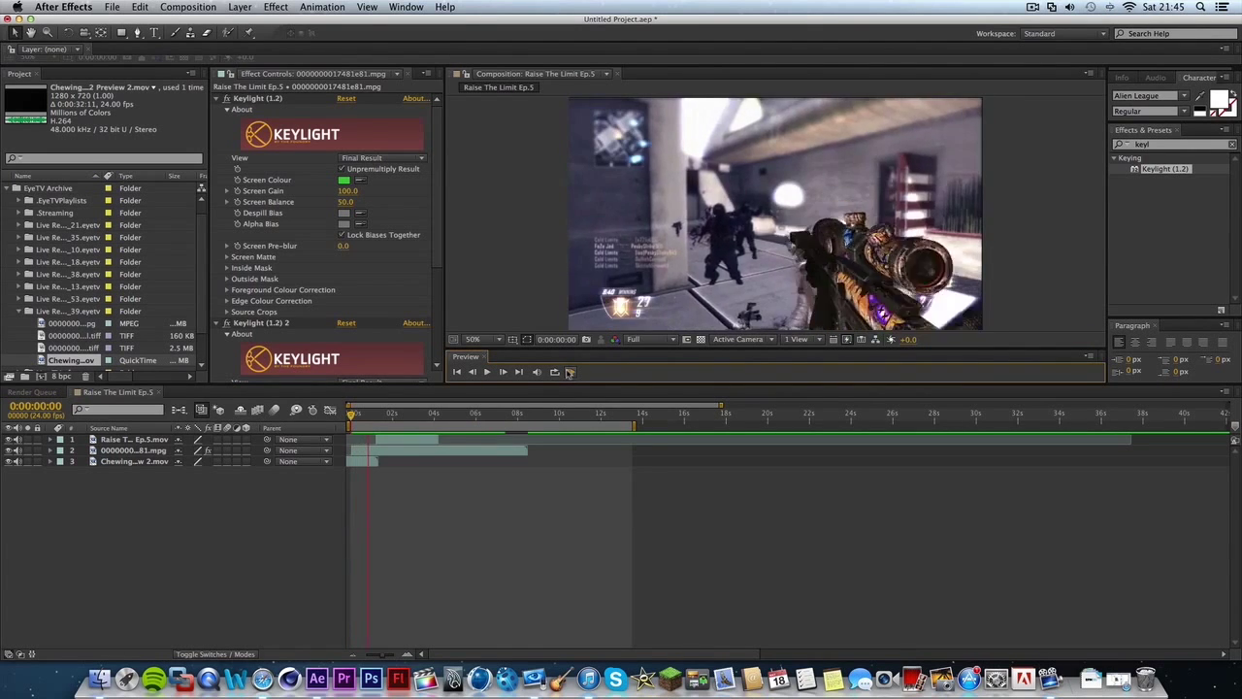
left_click(570, 372)
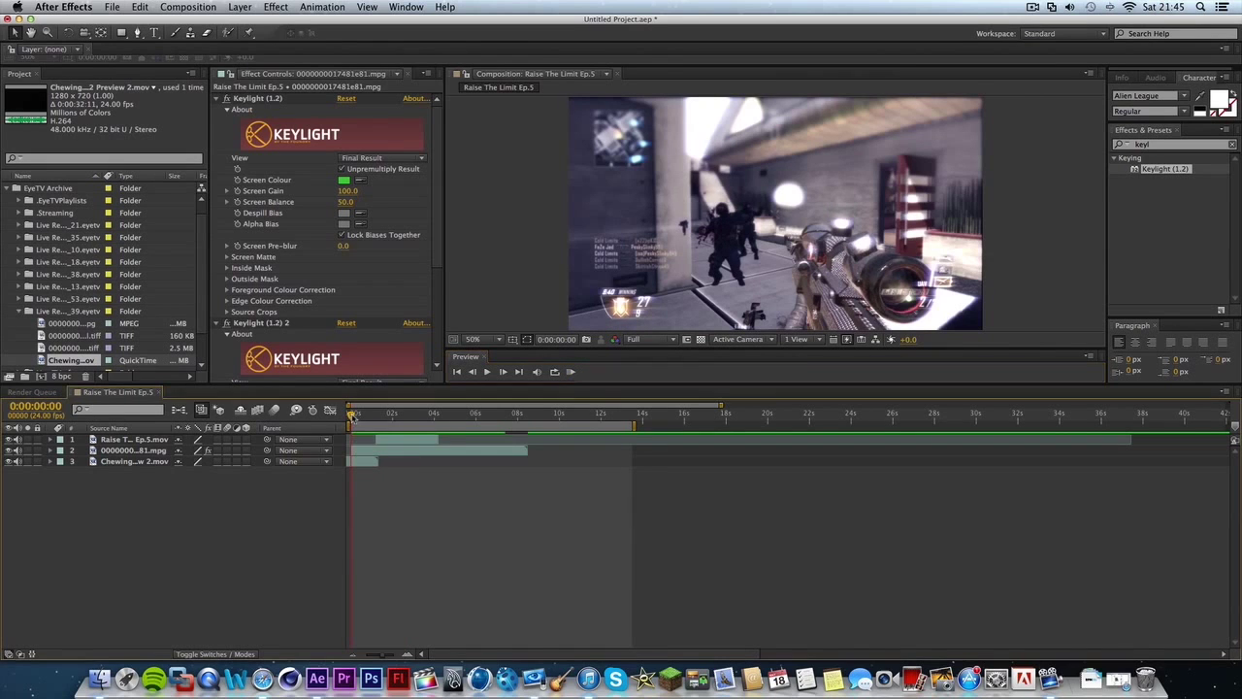
mouse_move(353, 414)
left_mouse_down()
mouse_move(380, 416)
mouse_move(360, 415)
left_mouse_up()
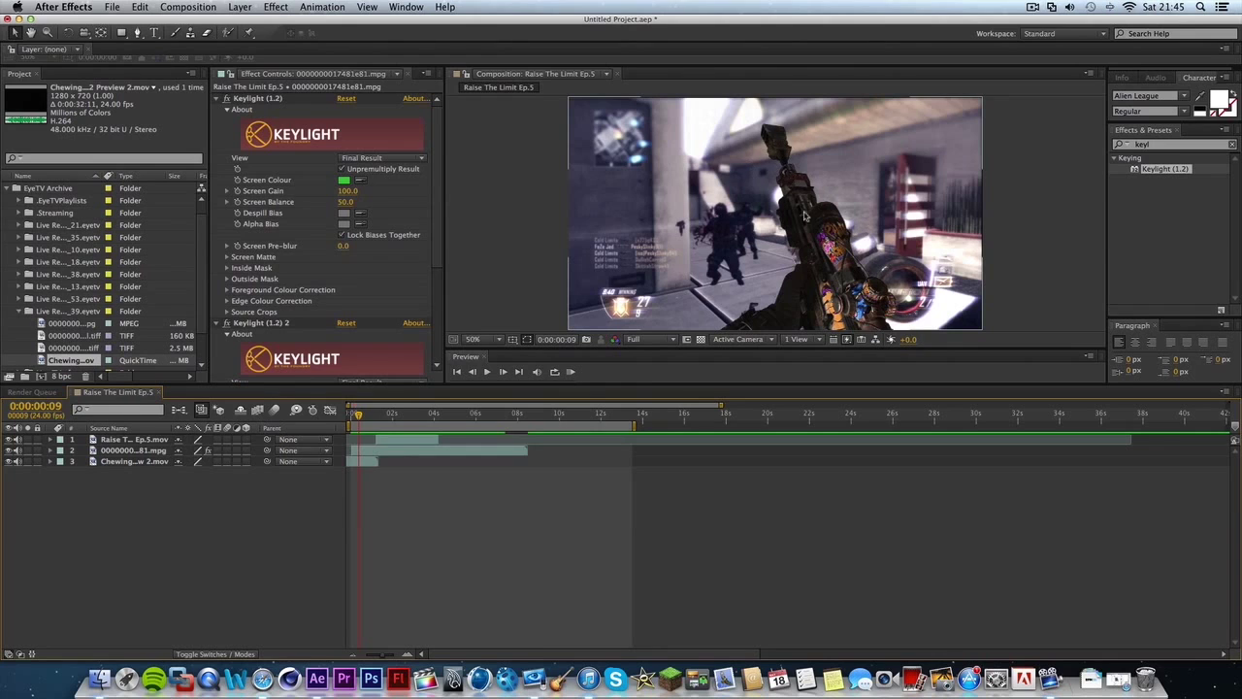
left_click(1035, 7)
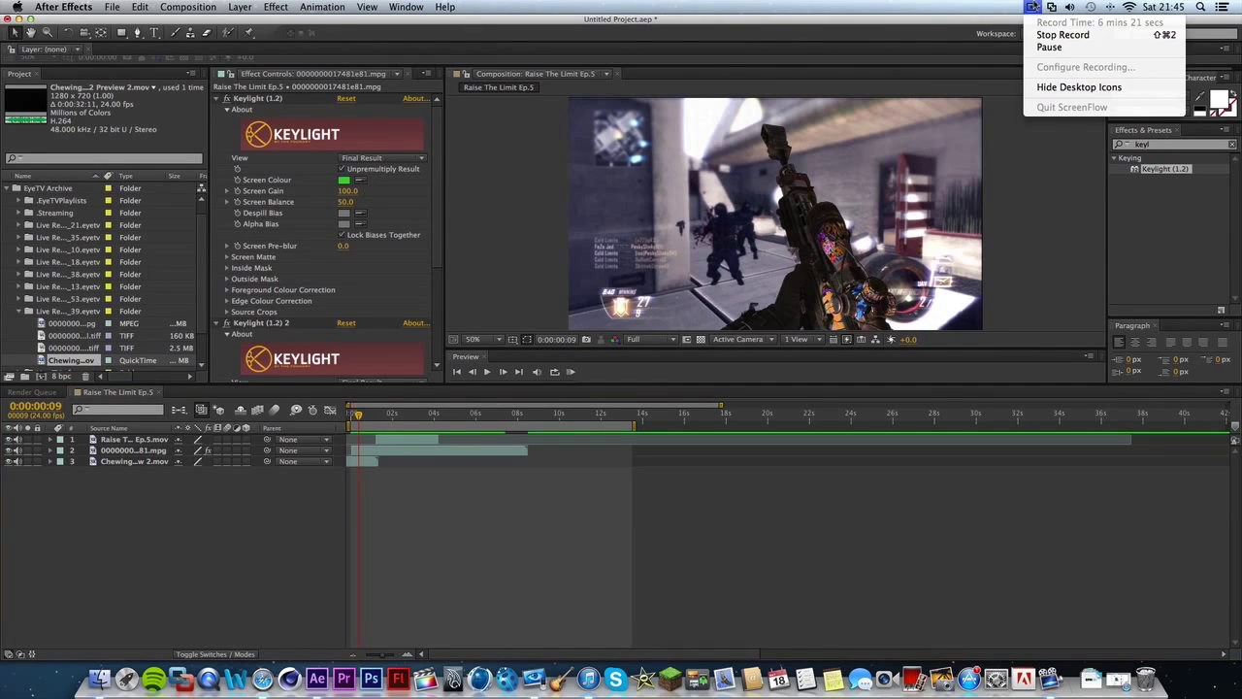
left_click(1035, 7)
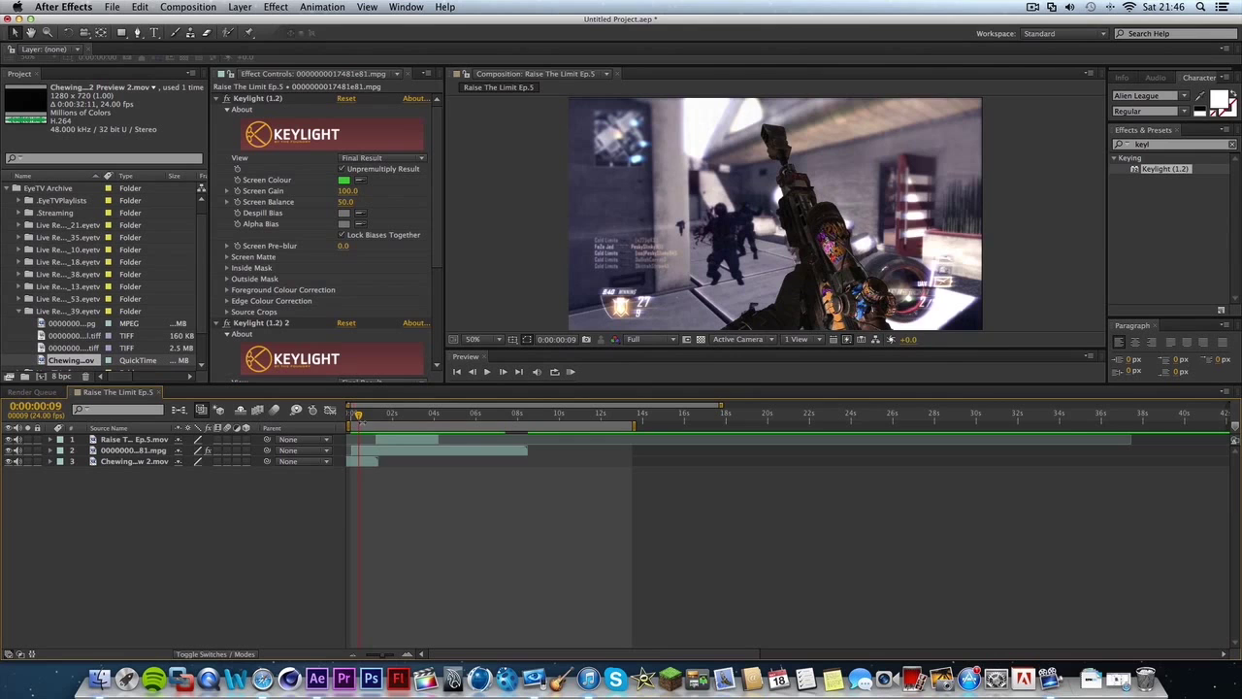
left_click_drag(358, 417, 433, 423)
left_click_drag(441, 424, 358, 439)
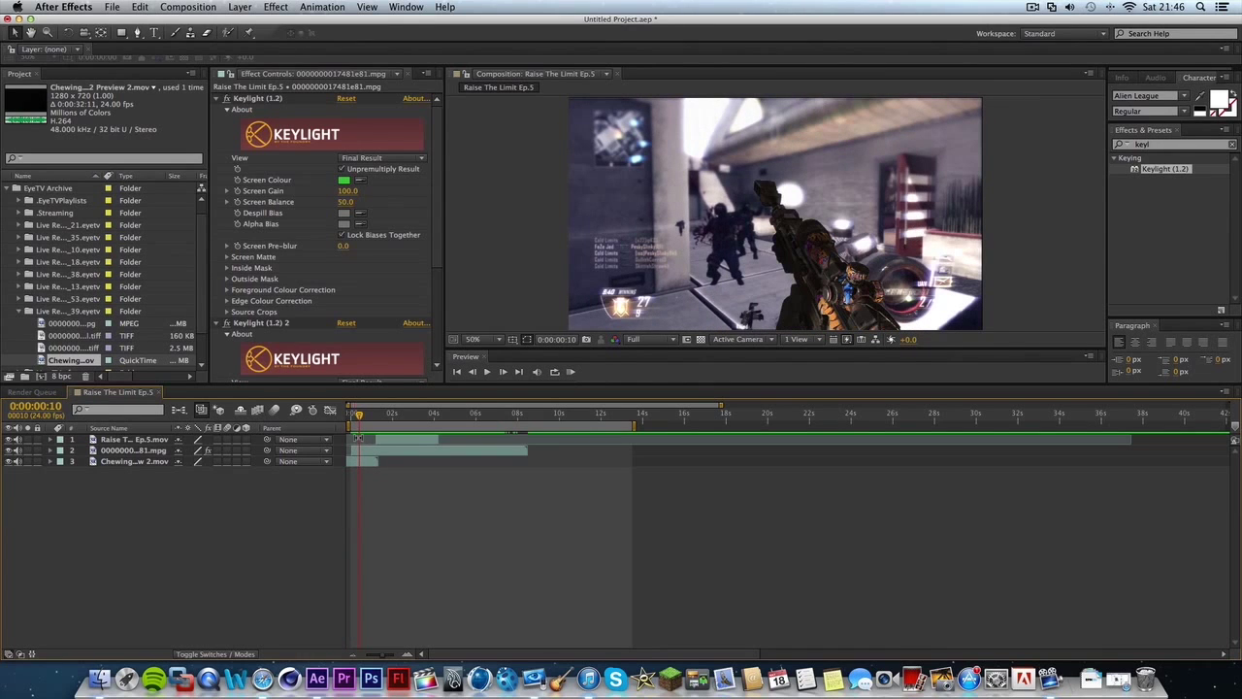